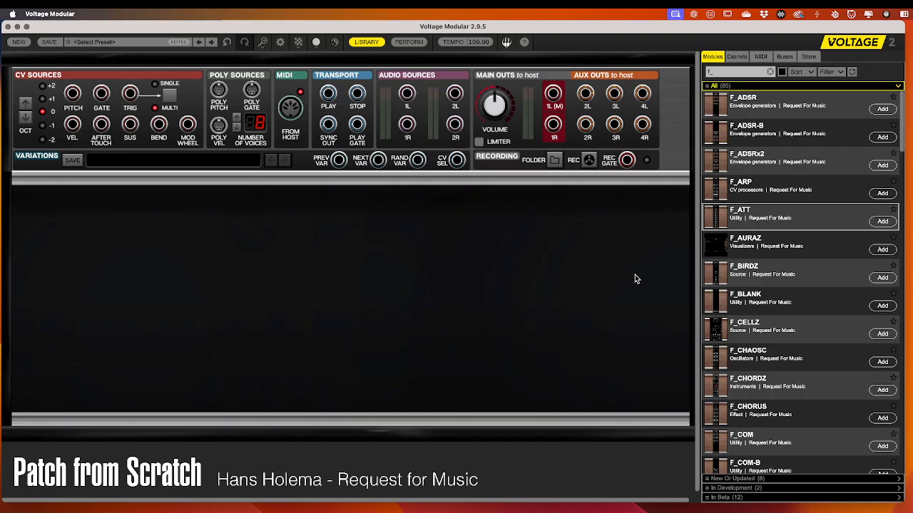
# - Place the F_VCO, F_VCF and F_VCA_ADSR modules side by side in the empty rack
pyautogui.scroll(-20, 718, 373)
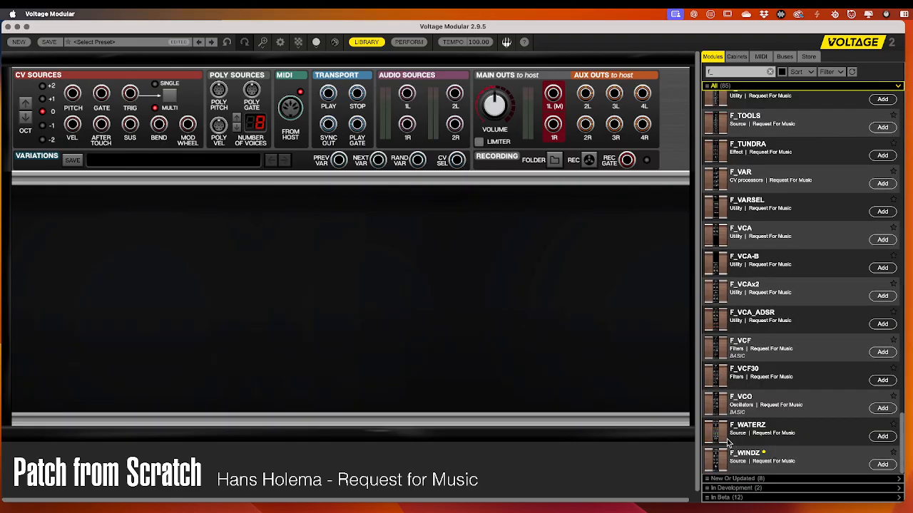
pyautogui.moveTo(724, 398); pyautogui.dragTo(251, 187)
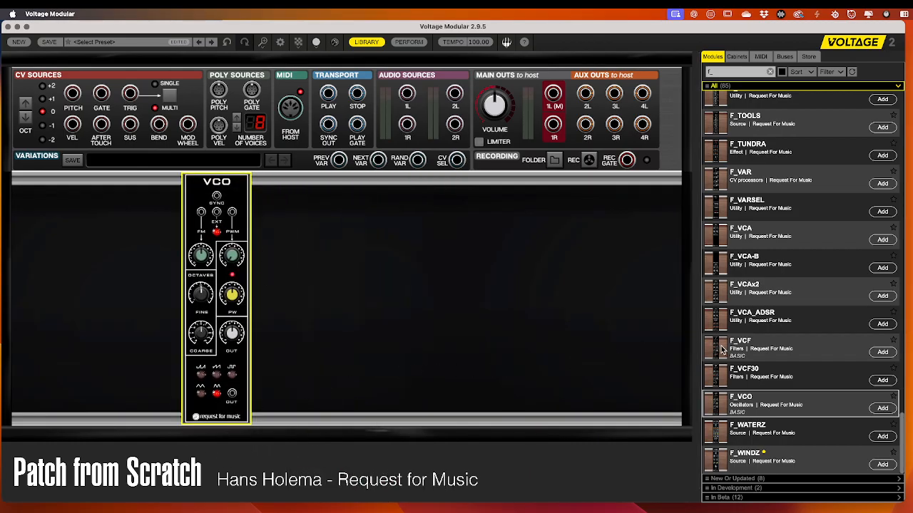
pyautogui.moveTo(720, 349); pyautogui.dragTo(319, 176)
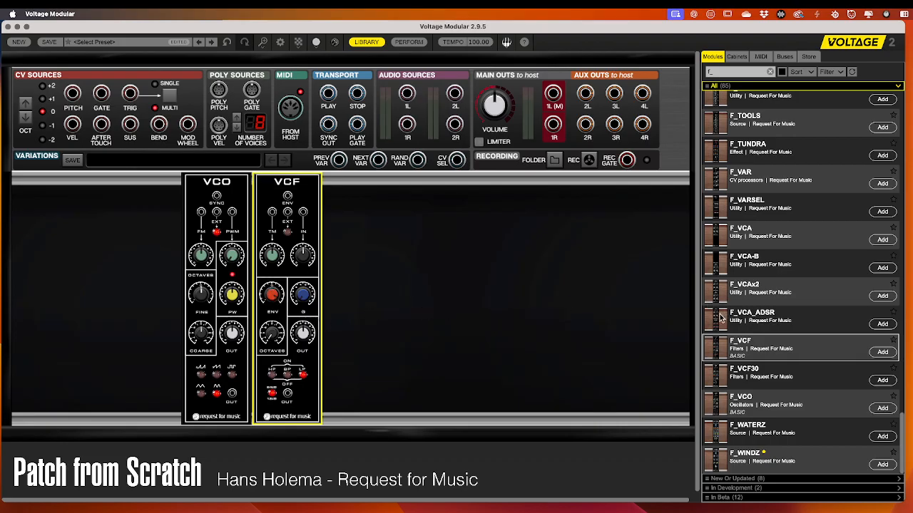
pyautogui.moveTo(720, 319); pyautogui.dragTo(389, 180)
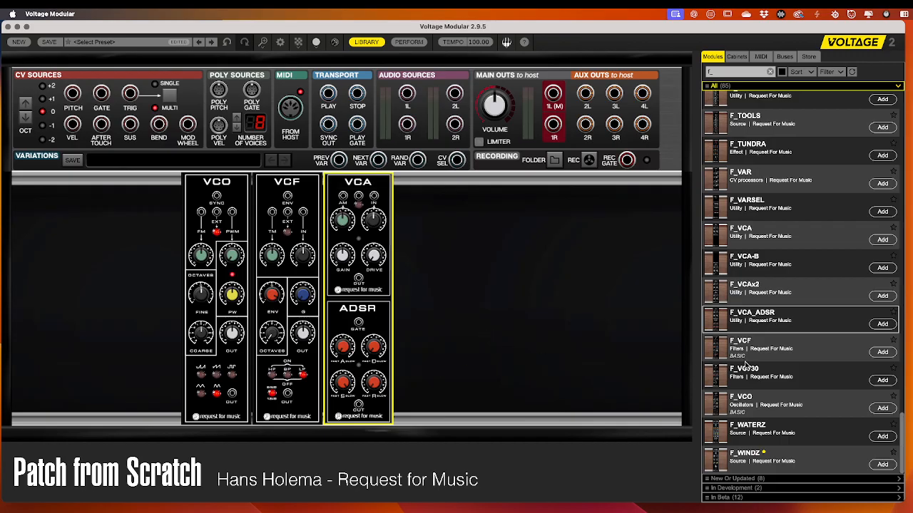
# - Add the F_LFO_ADSR module before the VCO and insert the F_ATT module between the two
pyautogui.scroll(10, 745, 365)
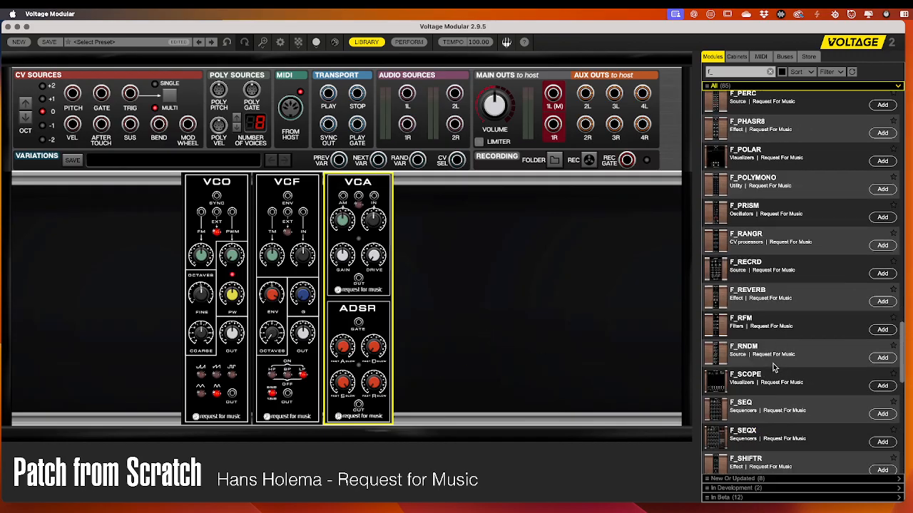
pyautogui.scroll(8, 774, 367)
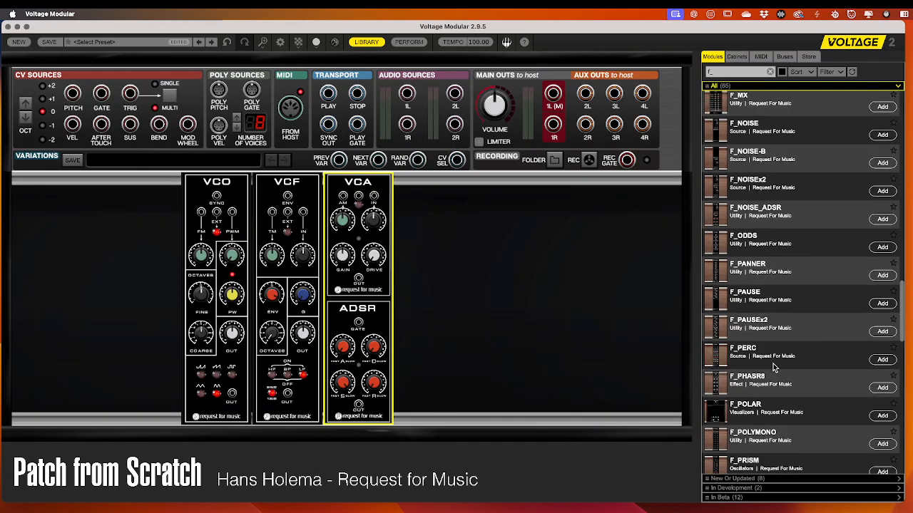
pyautogui.scroll(8, 726, 206)
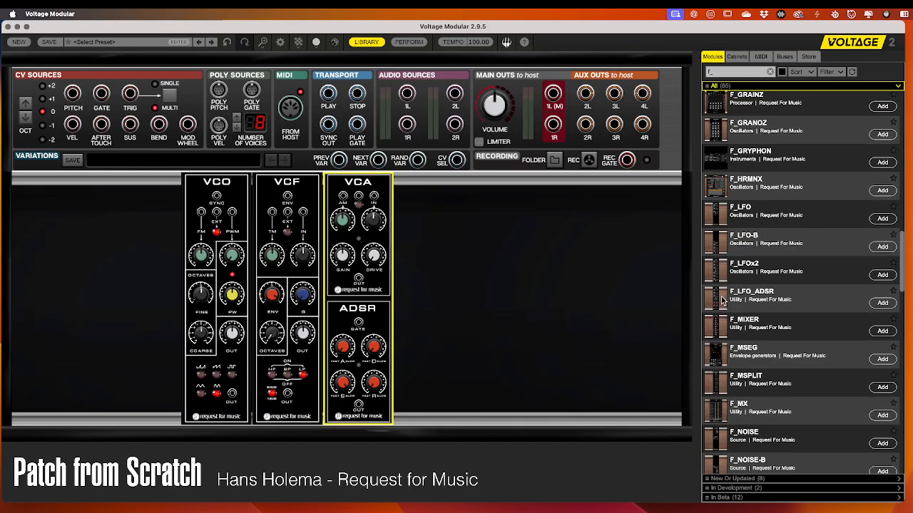
pyautogui.moveTo(722, 300); pyautogui.dragTo(117, 179)
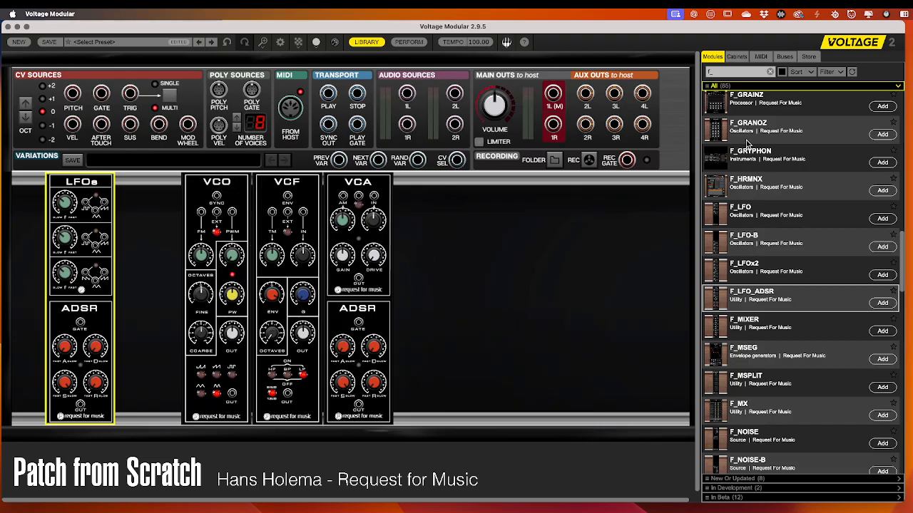
pyautogui.scroll(10, 749, 143)
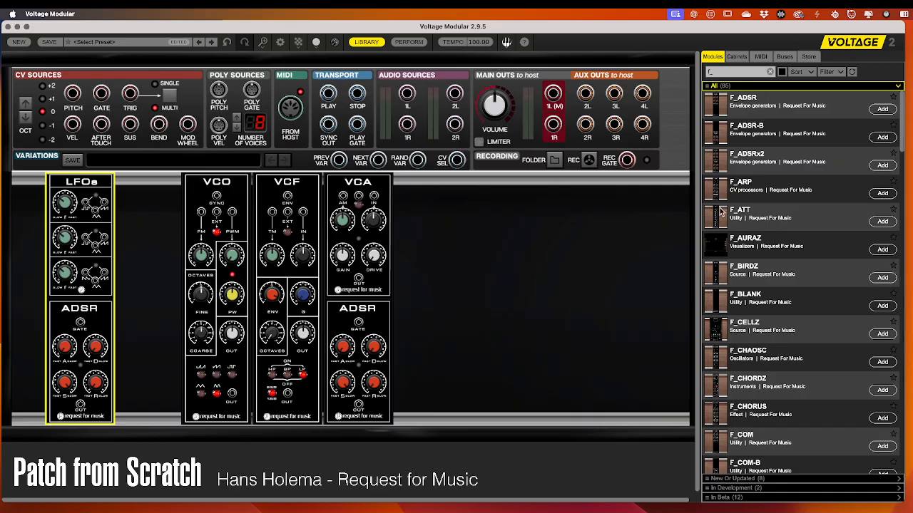
pyautogui.moveTo(720, 211); pyautogui.dragTo(151, 293)
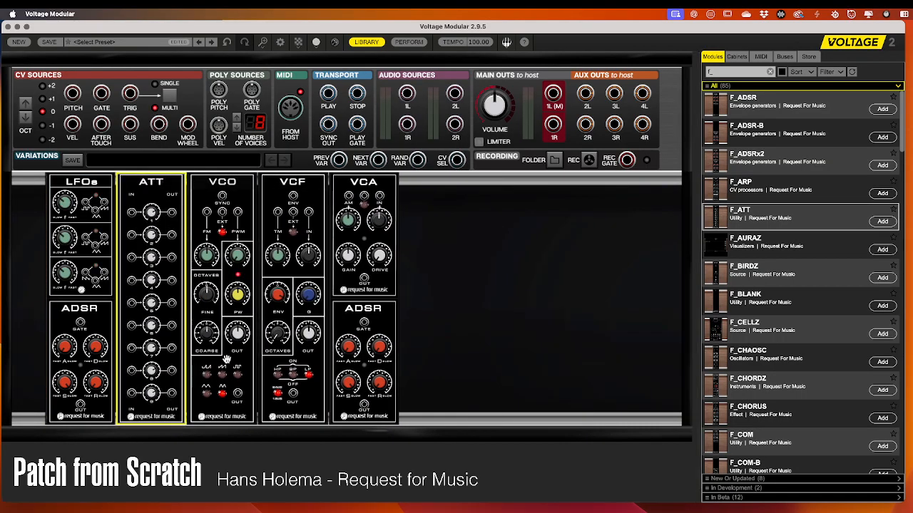
pyautogui.click(473, 324)
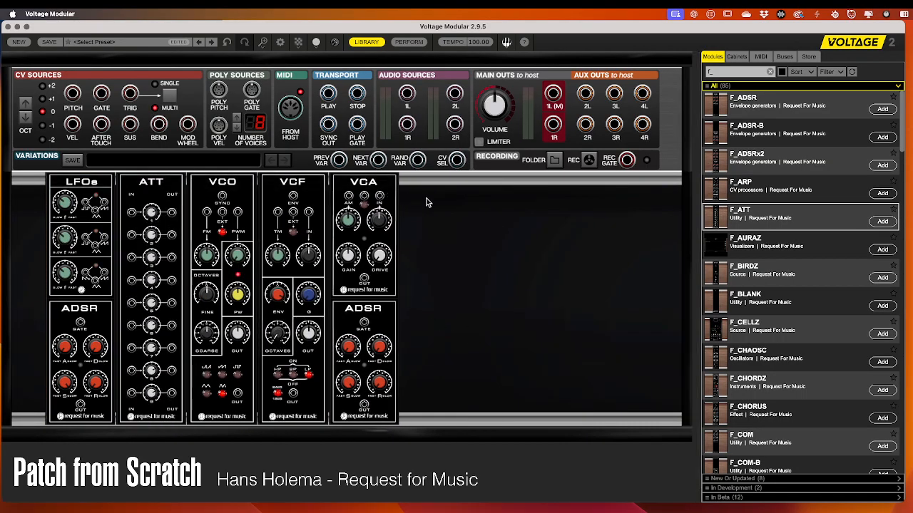
# - Select all the modules in the rack and move them together slightly to the right
pyautogui.moveTo(426, 202); pyautogui.dragTo(47, 212)
pyautogui.moveTo(90, 183); pyautogui.dragTo(145, 182)
pyautogui.click(529, 278)
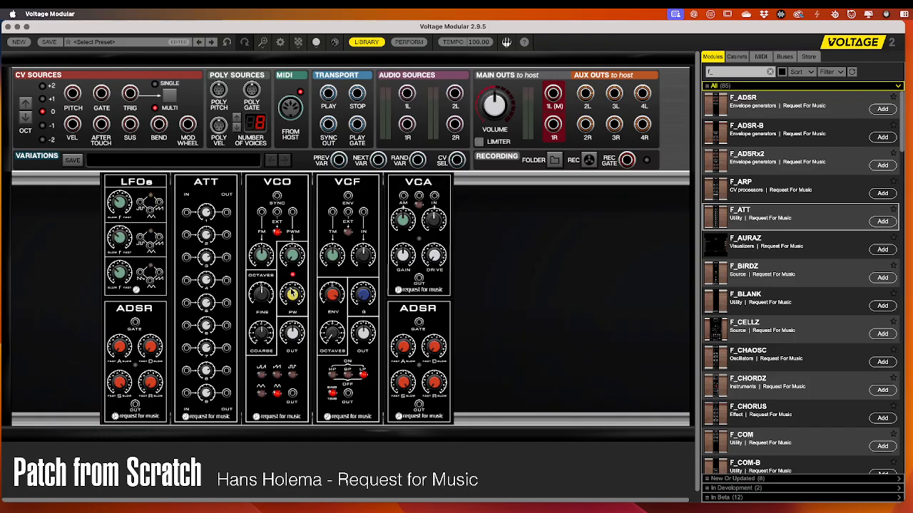
# - Patch the VCO output into the VCF input and the VCF output into the VCA input
pyautogui.moveTo(293, 393); pyautogui.dragTo(363, 214)
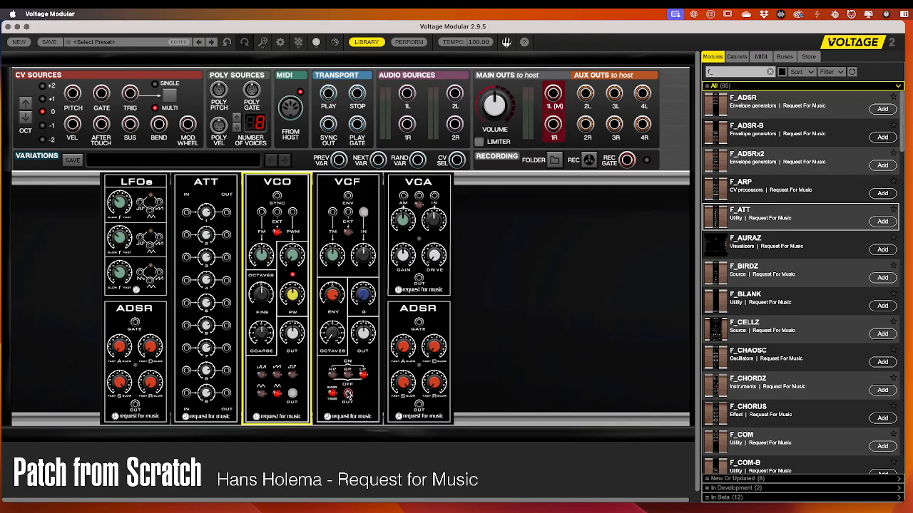
pyautogui.moveTo(347, 394)
pyautogui.mouseDown()
pyautogui.moveTo(417, 328)
pyautogui.moveTo(435, 198)
pyautogui.mouseUp()
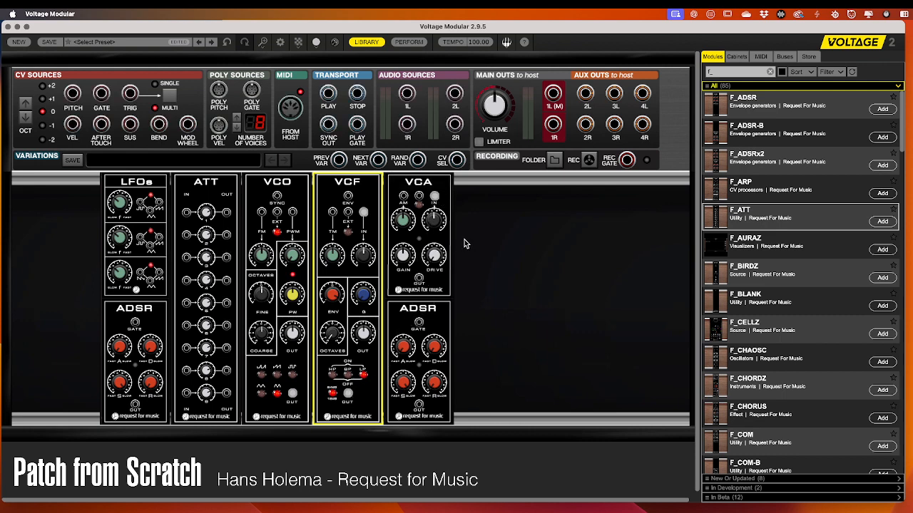
# - Turn on the VCA's envelope input, patch the ADSR below into it, and feed that ADSR's gate from the CV Sources gate
pyautogui.click(419, 207)
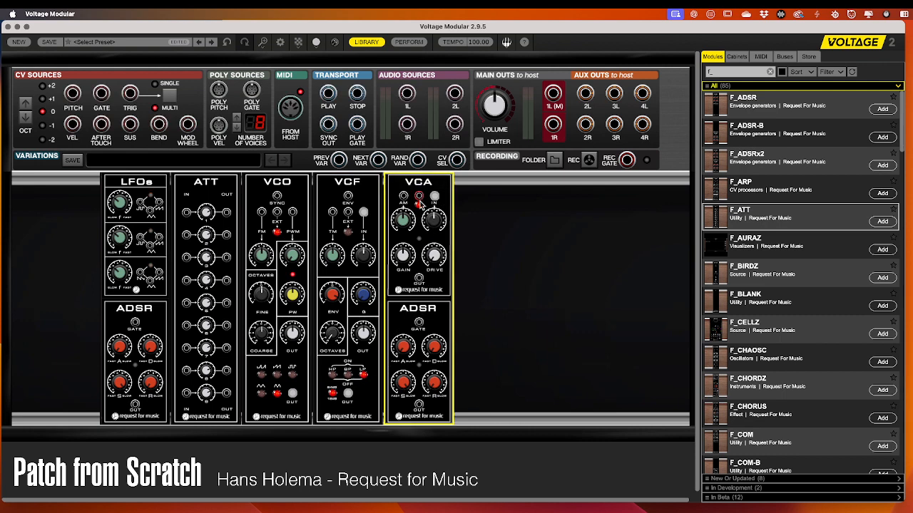
pyautogui.moveTo(419, 197); pyautogui.dragTo(418, 406)
pyautogui.moveTo(420, 323); pyautogui.dragTo(101, 94)
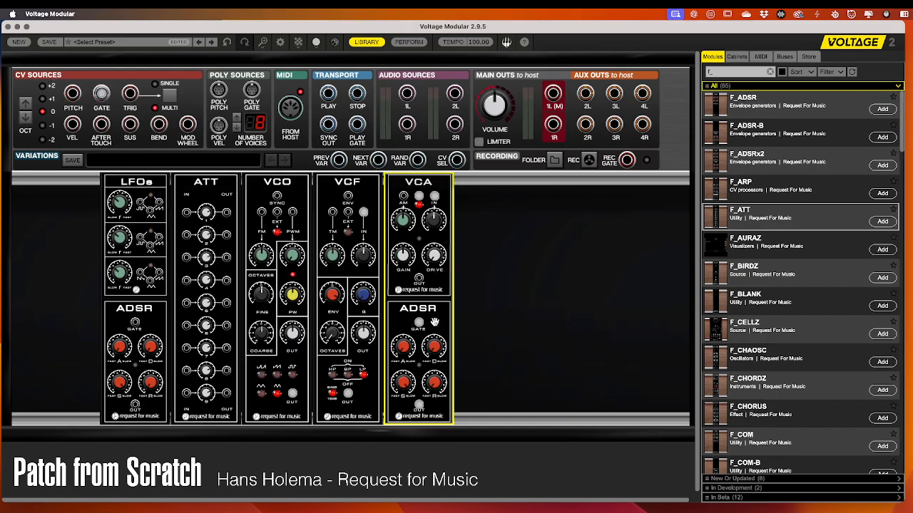
# - Patch the VCA output to main out 1L (M) and the CV Sources pitch to the VCO's EXT input
pyautogui.moveTo(420, 280); pyautogui.dragTo(551, 96)
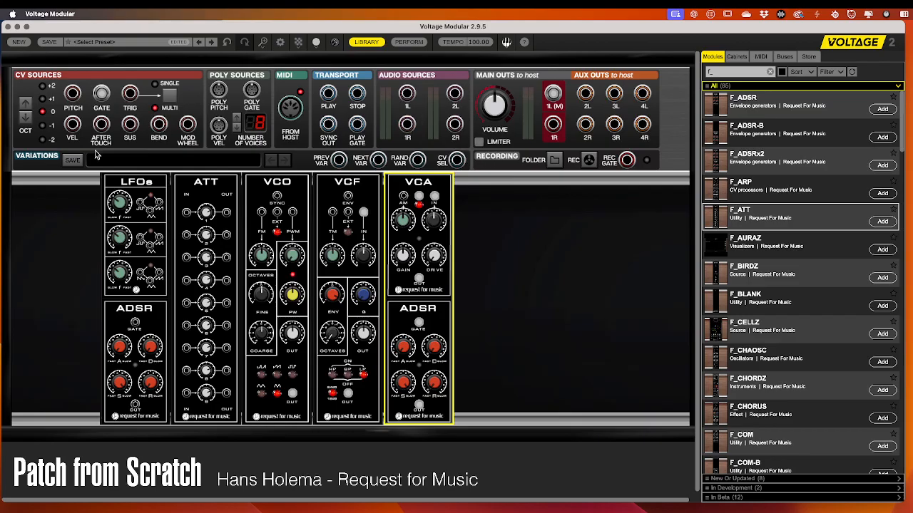
pyautogui.moveTo(72, 95); pyautogui.dragTo(278, 215)
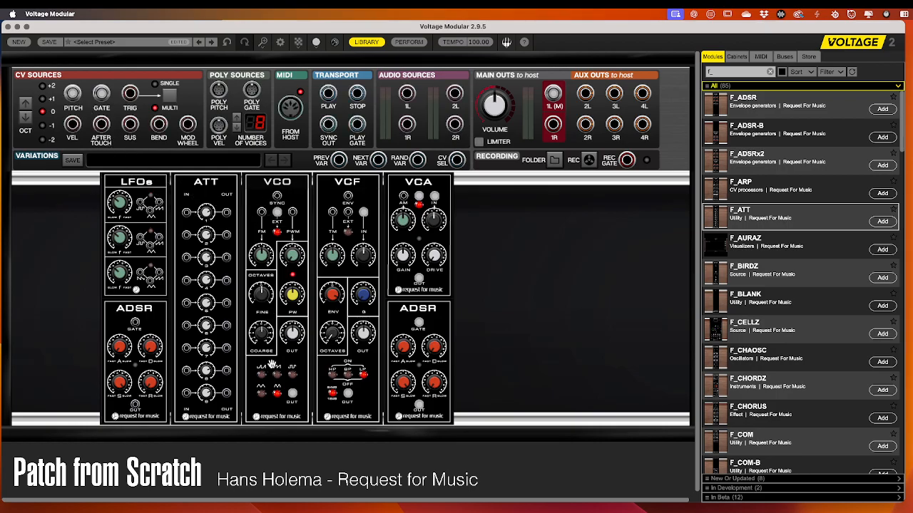
# - Raise the VCO's coarse tune and the VCF's octaves setting
pyautogui.click(263, 336)
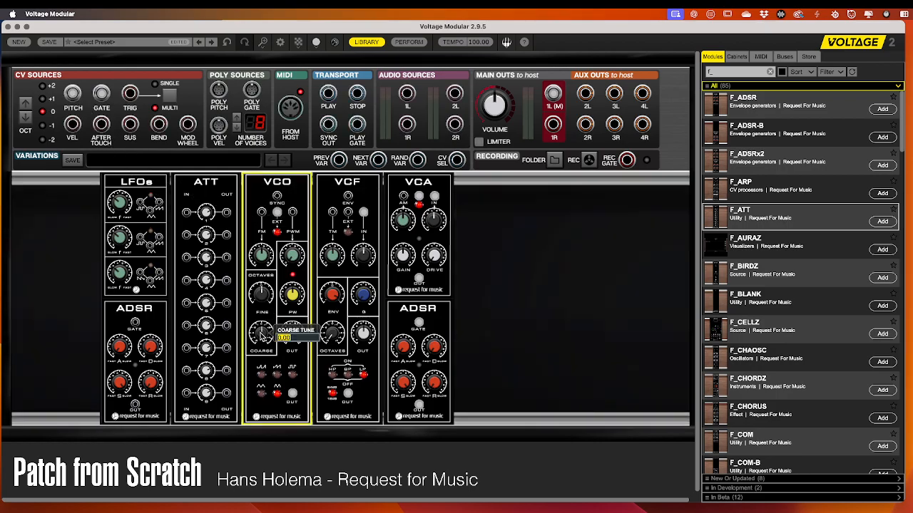
pyautogui.scroll(2, 262, 335)
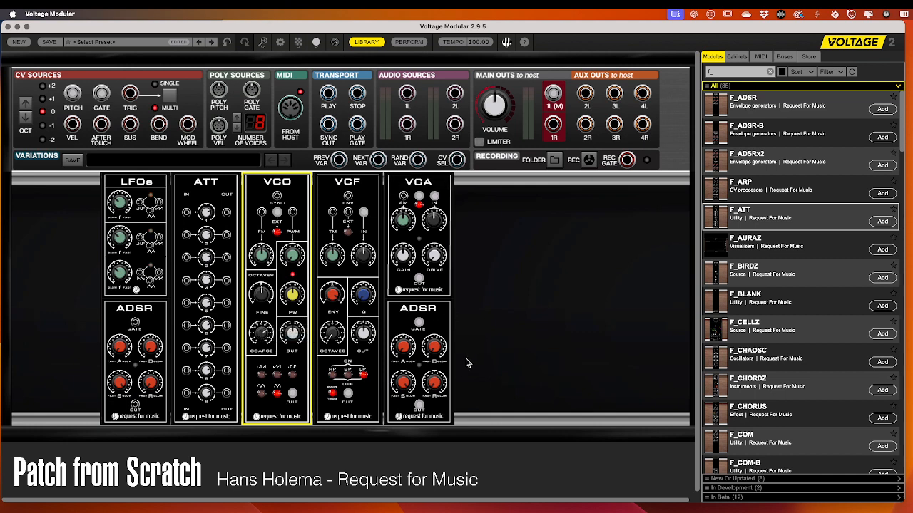
pyautogui.click(333, 333)
pyautogui.moveTo(347, 232); pyautogui.dragTo(350, 220)
pyautogui.moveTo(339, 335); pyautogui.dragTo(339, 341)
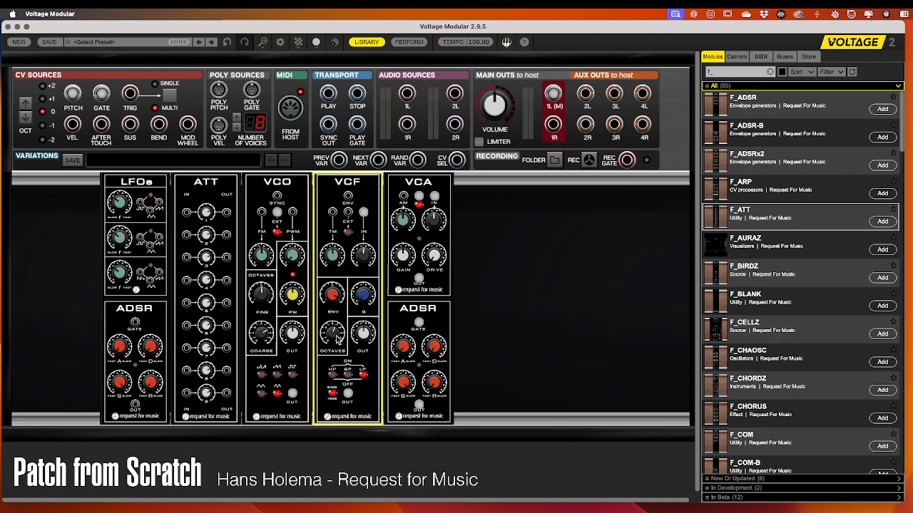
pyautogui.moveTo(337, 339)
# - Gate the ADSR below the LFOs from the CV Sources gate and patch its output through ATT channel 2 into the VCO's FM input
pyautogui.moveTo(267, 259)
pyautogui.moveTo(137, 324); pyautogui.dragTo(103, 97)
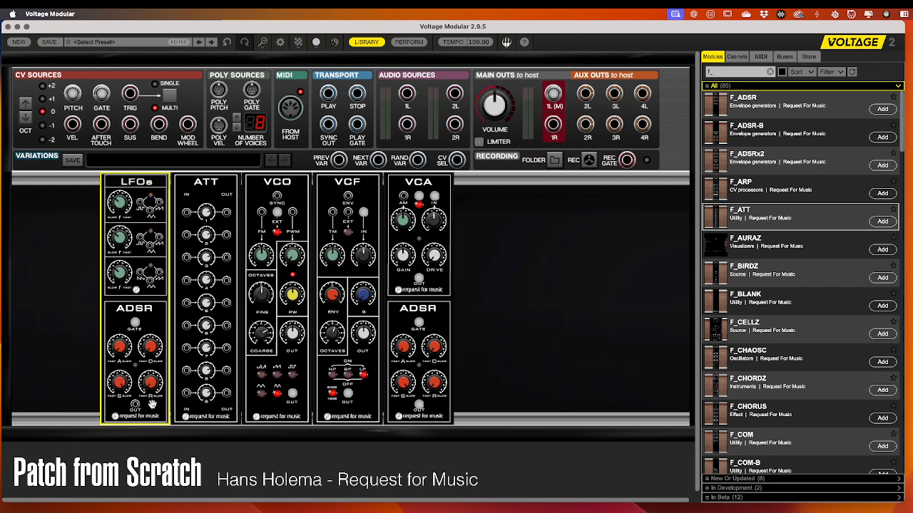
pyautogui.moveTo(135, 405); pyautogui.dragTo(187, 236)
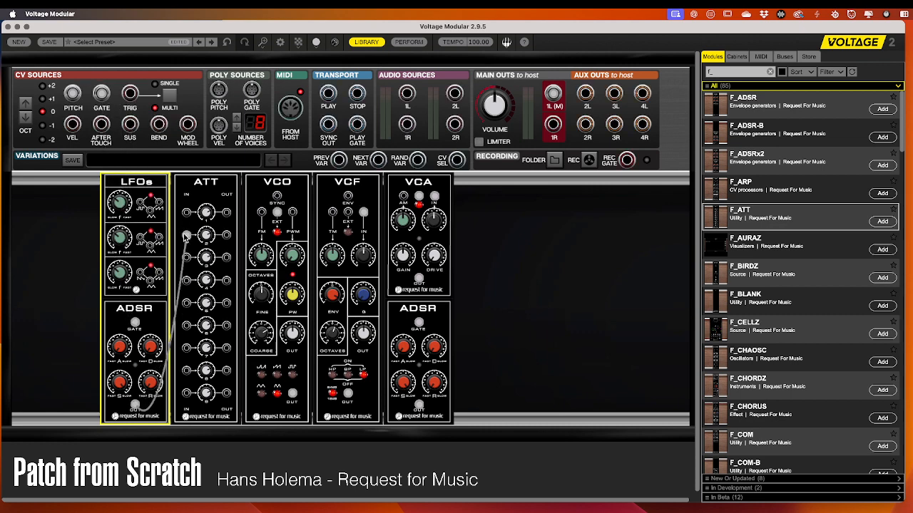
pyautogui.click(227, 239)
pyautogui.moveTo(227, 238); pyautogui.dragTo(262, 212)
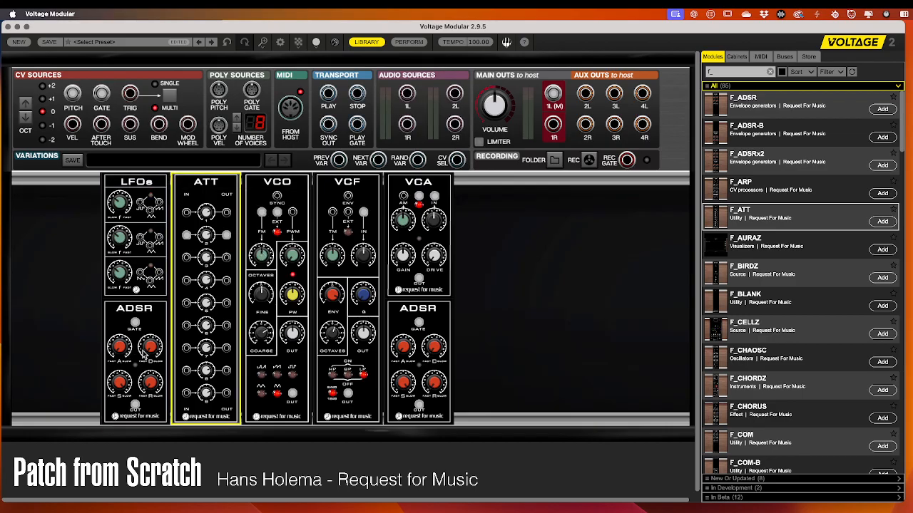
# - Adjust the attack and release of the ADSR below the LFOs
pyautogui.click(119, 349)
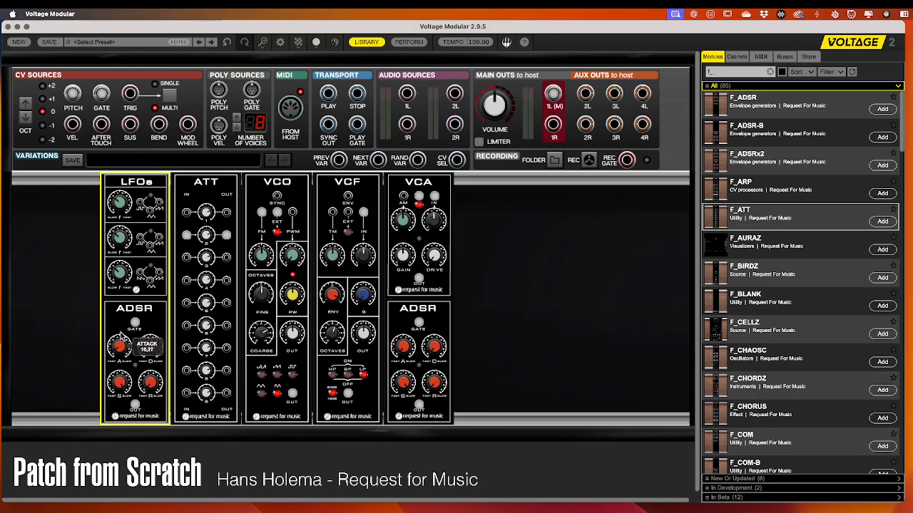
pyautogui.moveTo(121, 331); pyautogui.dragTo(201, 112)
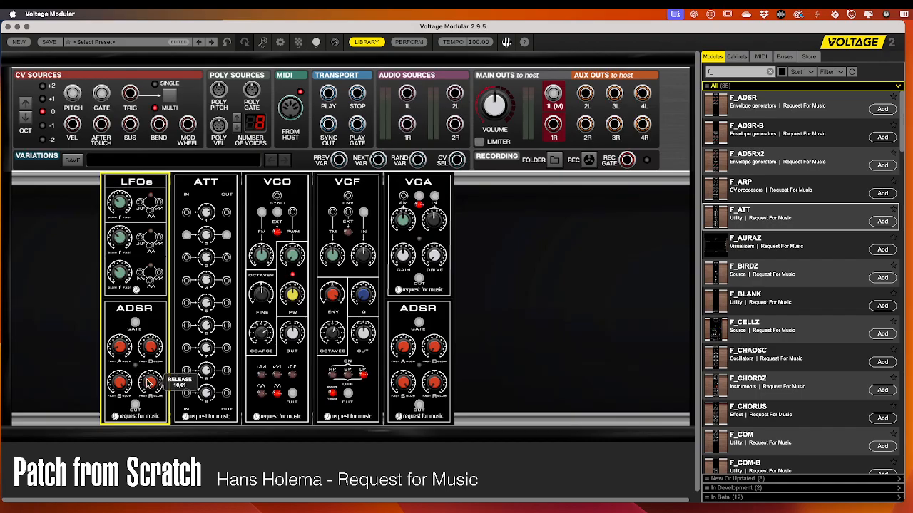
pyautogui.moveTo(149, 383); pyautogui.dragTo(147, 375)
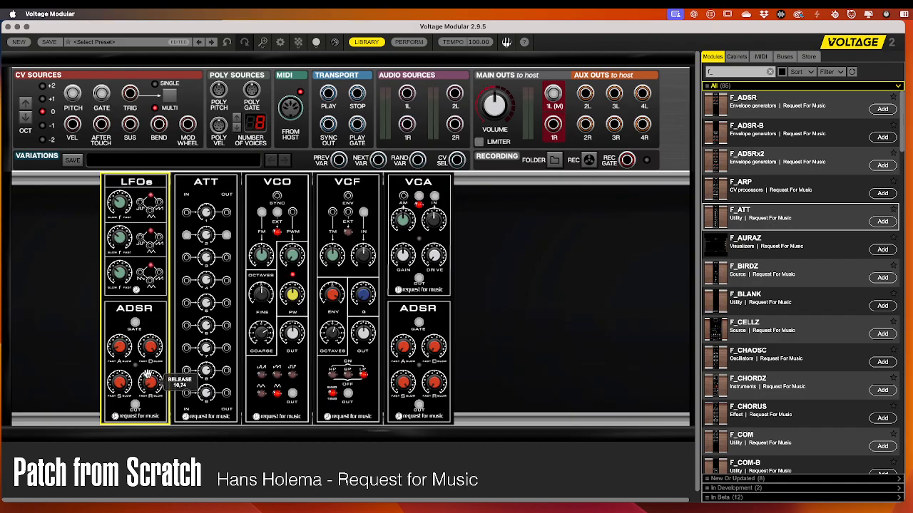
# - Adjust the VCO's FM amount and the envelope times of the ADSR below the VCA
pyautogui.click(263, 255)
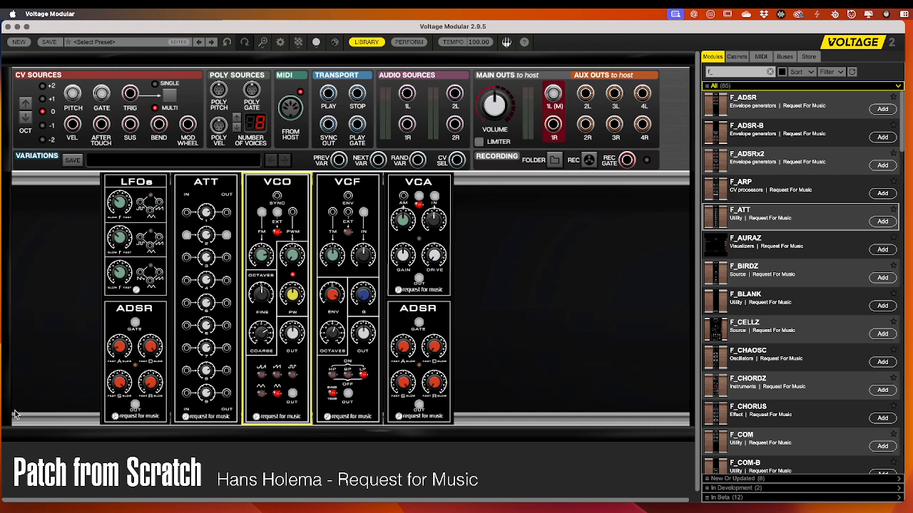
pyautogui.click(403, 347)
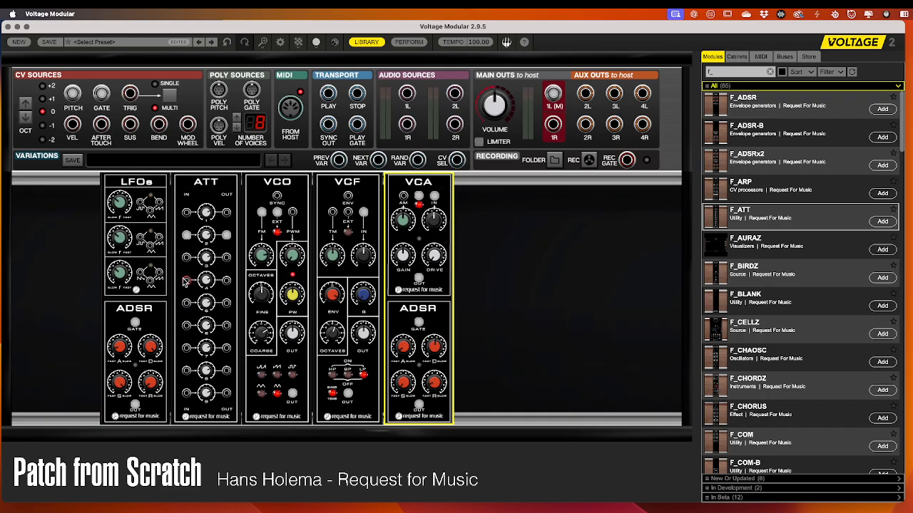
# - Patch LFO 1's bottom output through ATT channel 1 into the VCO's FM input and adjust the LFO's speed
pyautogui.moveTo(151, 214); pyautogui.dragTo(190, 216)
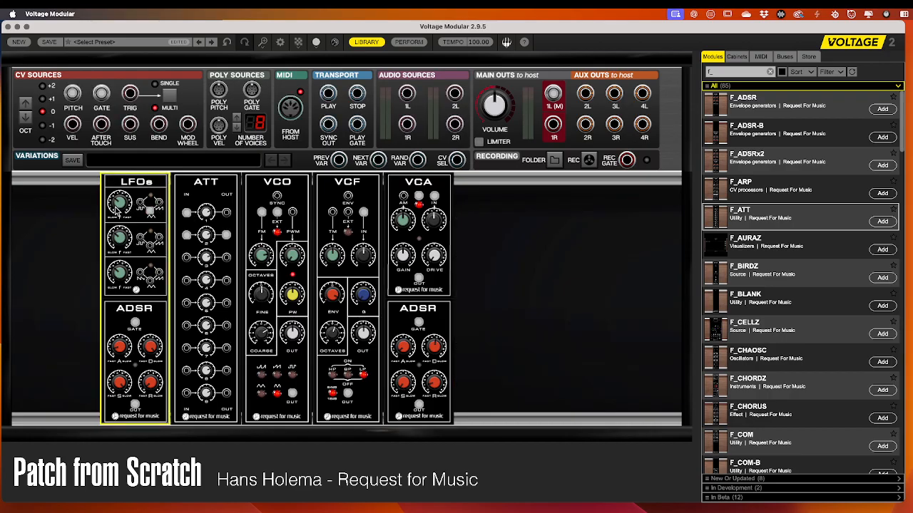
pyautogui.moveTo(119, 207); pyautogui.dragTo(134, 164)
pyautogui.moveTo(229, 212); pyautogui.dragTo(266, 224)
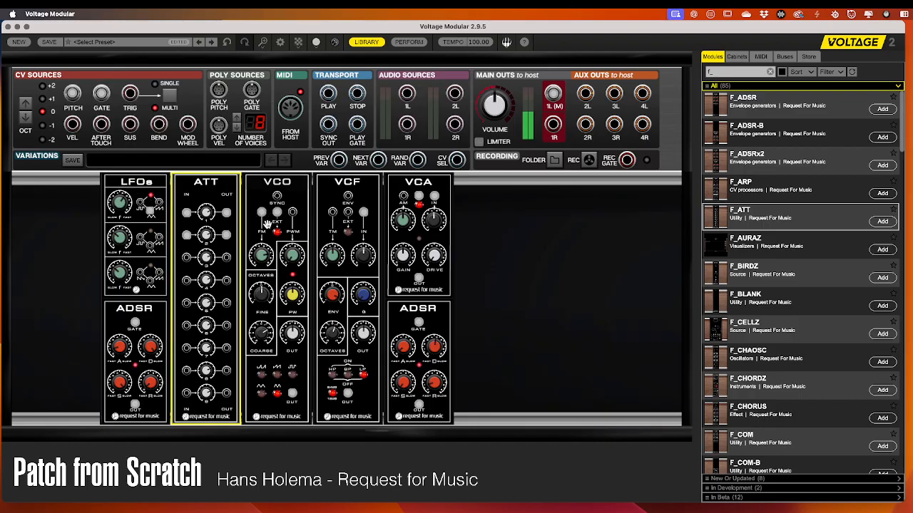
# - Set LFO 1's speed to about 6 and adjust the level of ATT channel 1
pyautogui.click(116, 204)
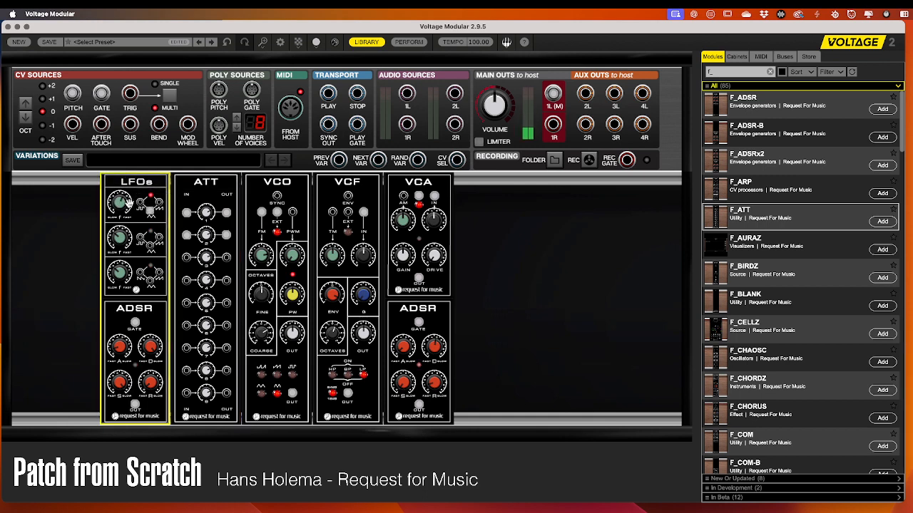
pyautogui.moveTo(120, 203); pyautogui.dragTo(119, 183)
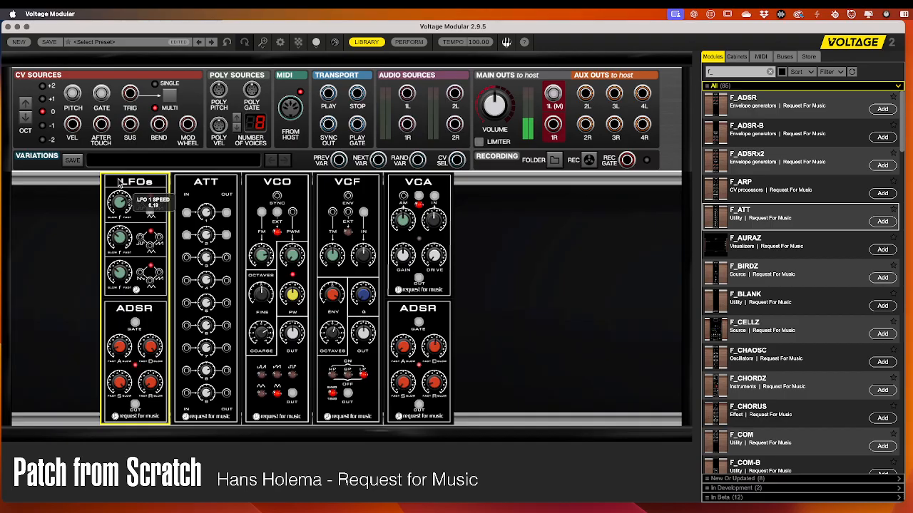
pyautogui.click(179, 211)
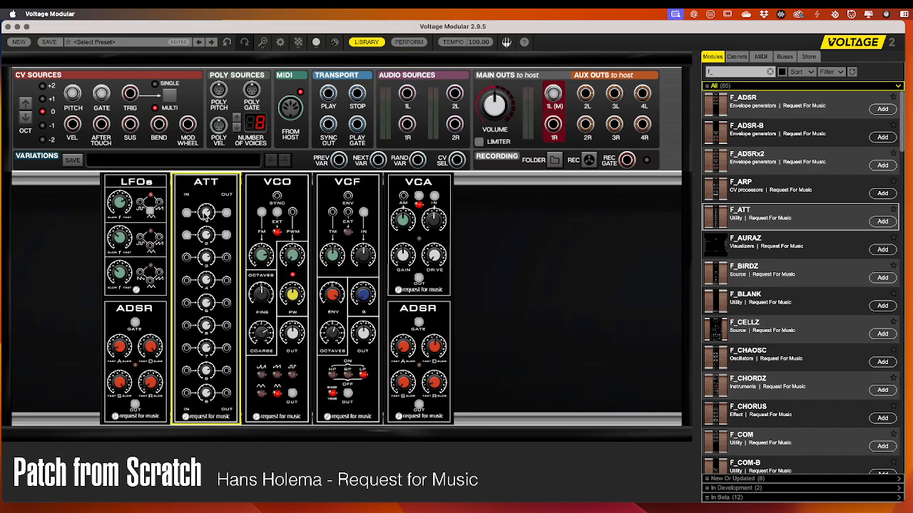
pyautogui.moveTo(205, 217)
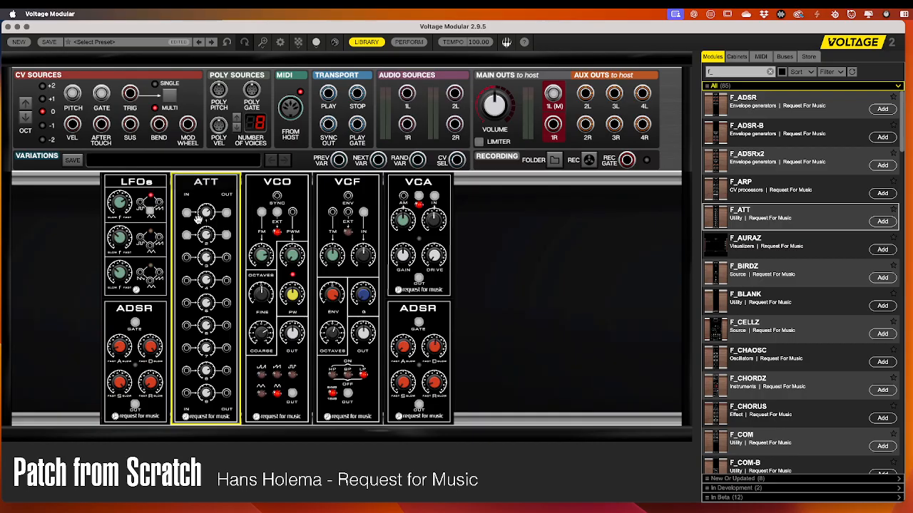
# - Add an F_VCA module to the rack beside the LFOs, on the side away from ATT
pyautogui.scroll(-2, 722, 346)
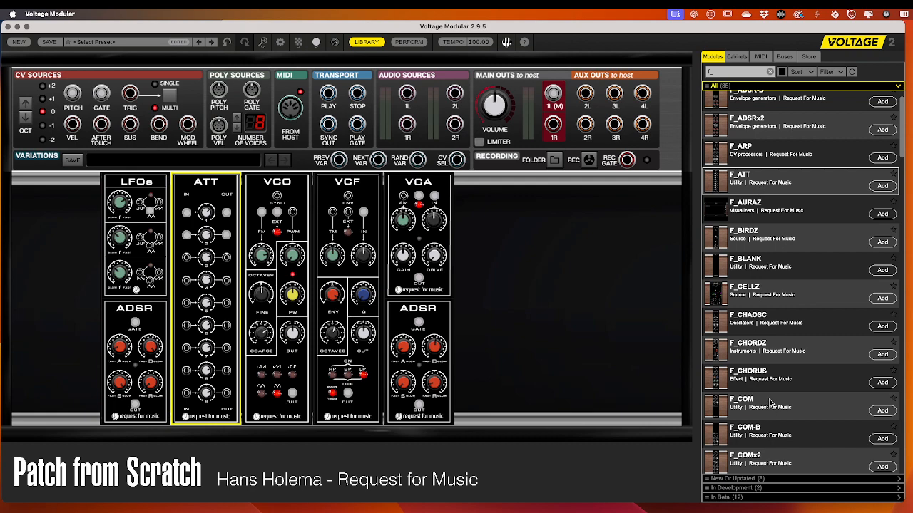
pyautogui.scroll(-3, 769, 404)
pyautogui.scroll(-20, 769, 403)
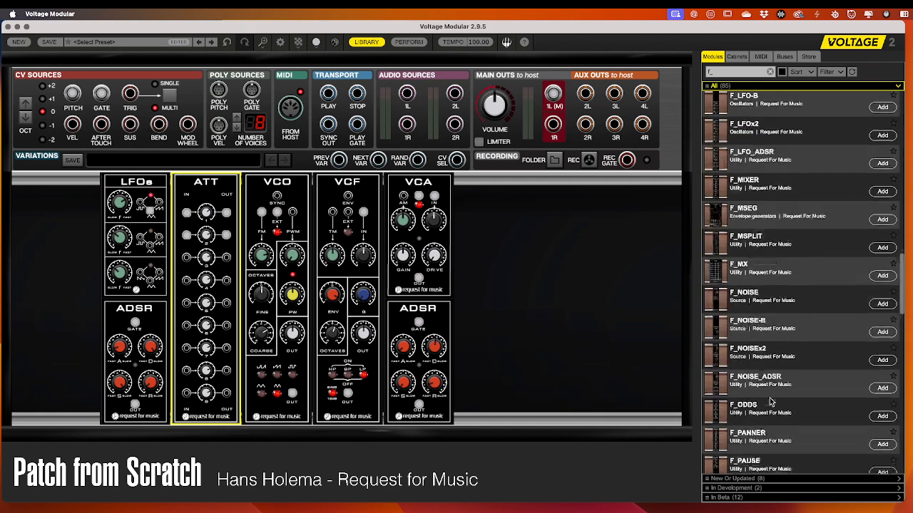
pyautogui.scroll(10, 769, 402)
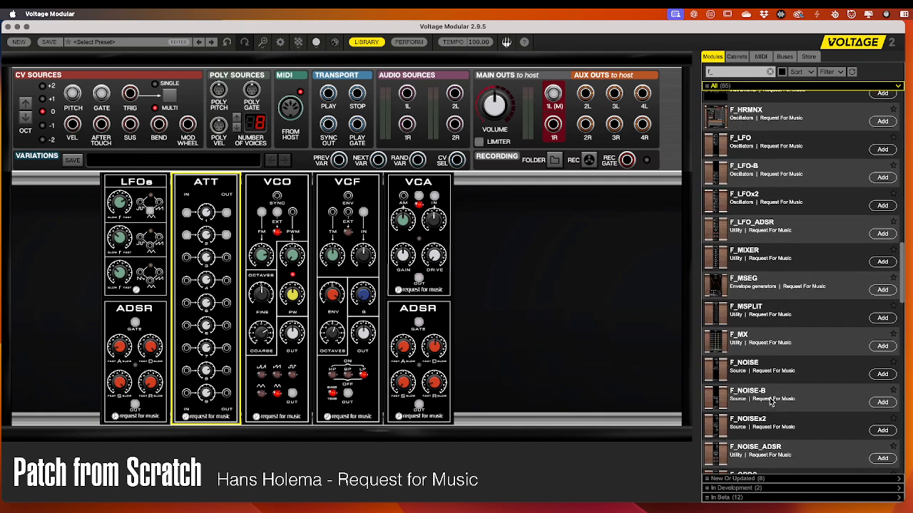
pyautogui.scroll(-13, 769, 402)
pyautogui.scroll(-10, 769, 403)
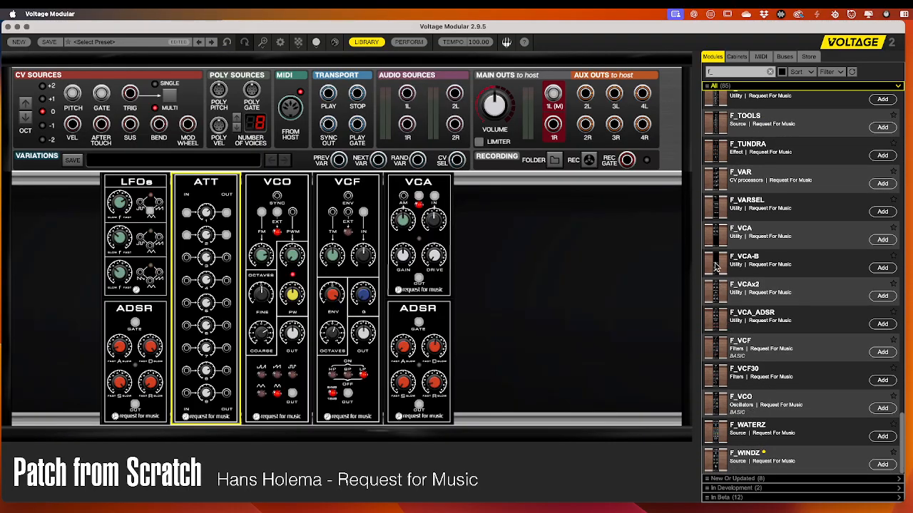
pyautogui.moveTo(713, 237); pyautogui.dragTo(64, 236)
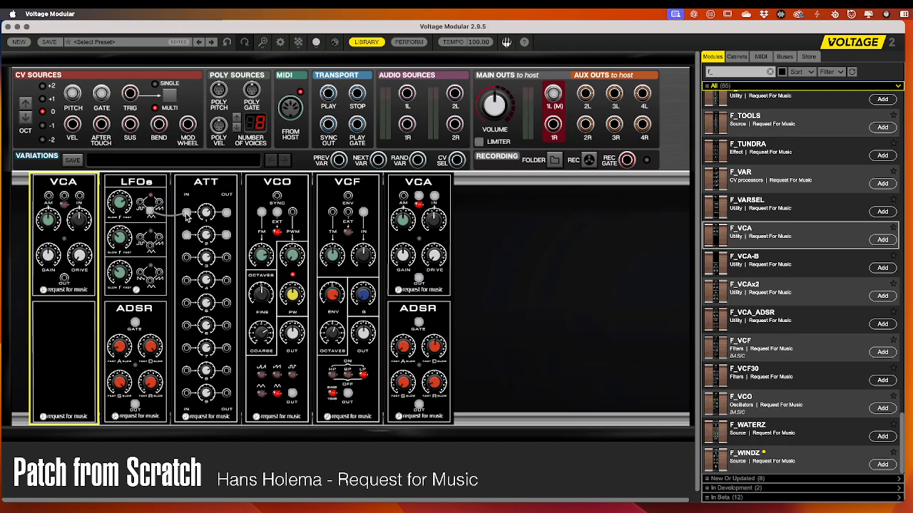
# - Route LFO 1 through the new VCA into ATT channel 1, with the mod wheel patched into the VCA's AM input
pyautogui.moveTo(187, 214); pyautogui.dragTo(81, 199)
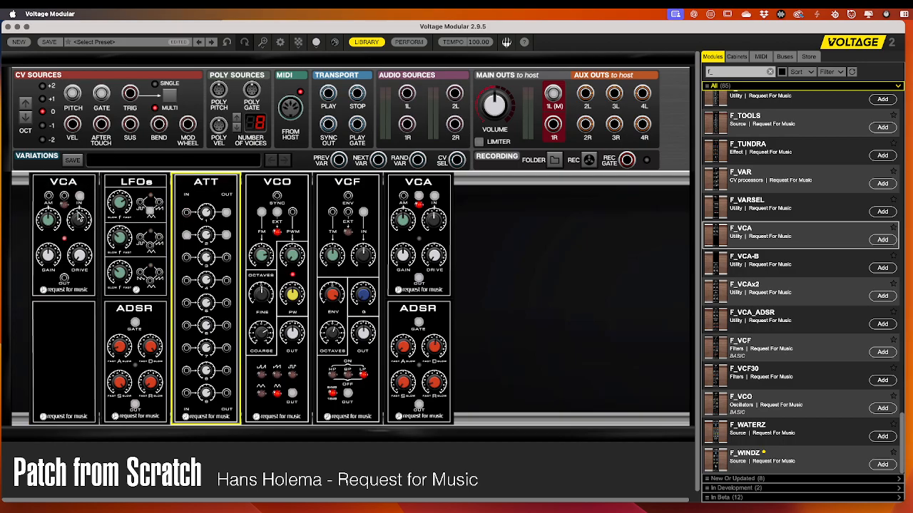
pyautogui.click(48, 199)
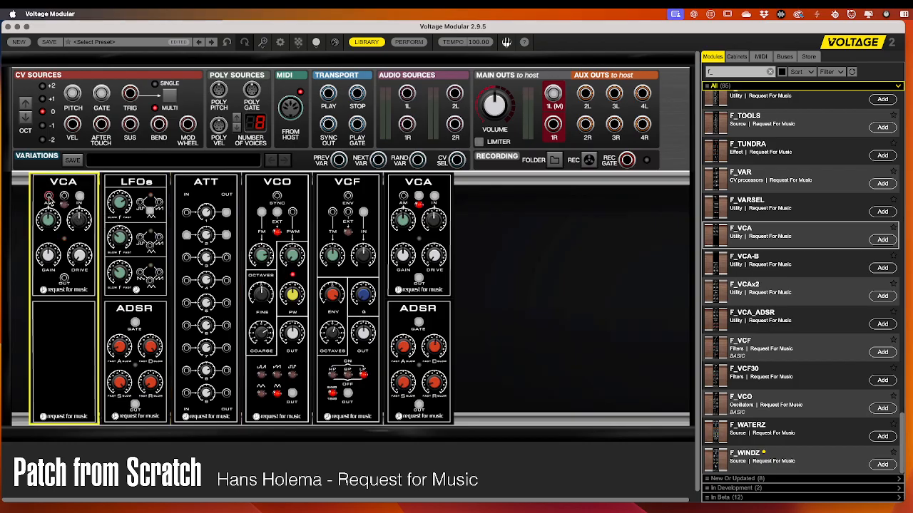
pyautogui.moveTo(48, 199); pyautogui.dragTo(187, 124)
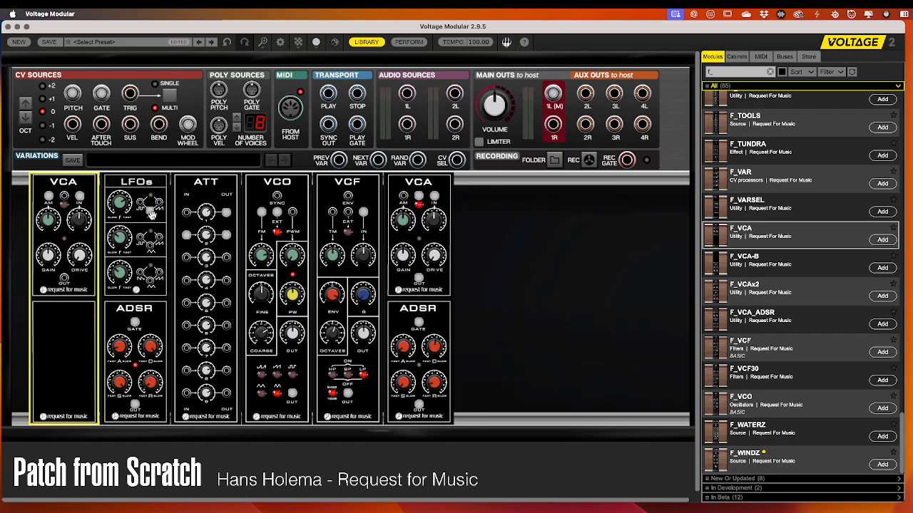
pyautogui.moveTo(64, 278); pyautogui.dragTo(184, 213)
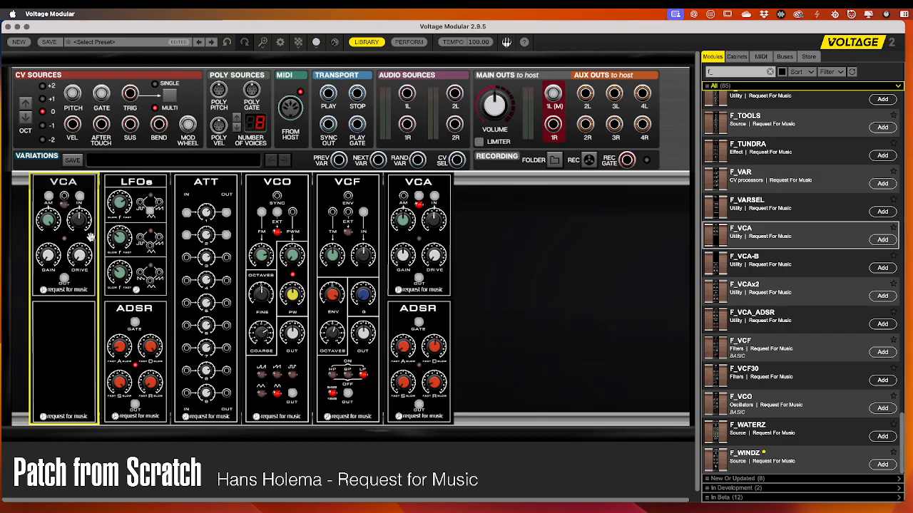
pyautogui.moveTo(51, 242)
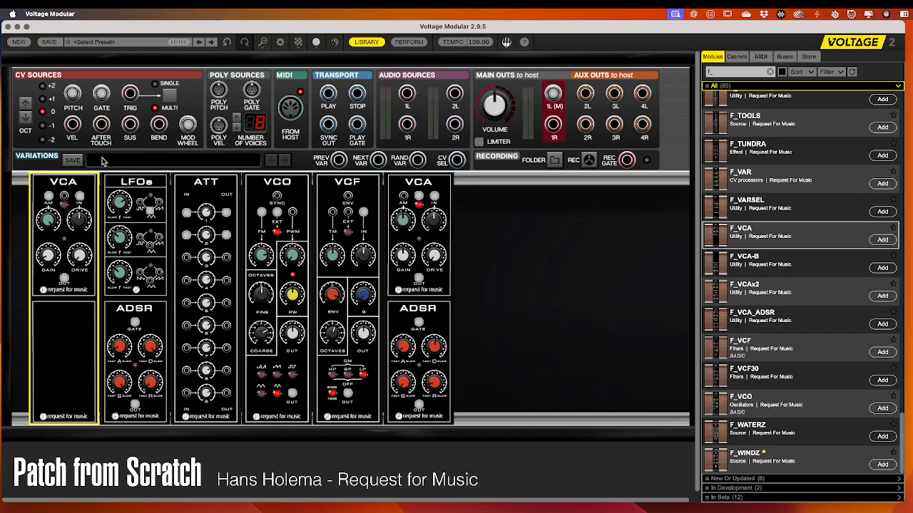
pyautogui.moveTo(188, 126); pyautogui.dragTo(48, 197)
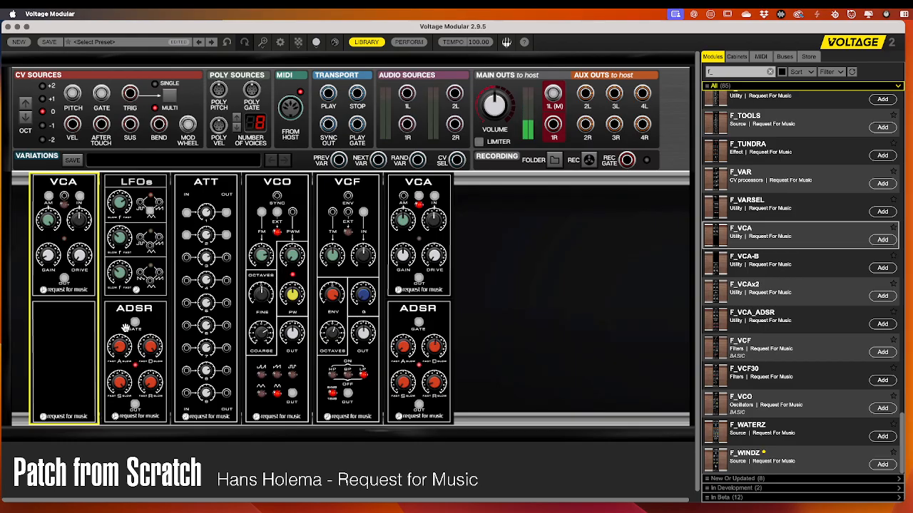
# - Adjust the attack of the ADSR below the VCA that follows the VCF
pyautogui.click(401, 346)
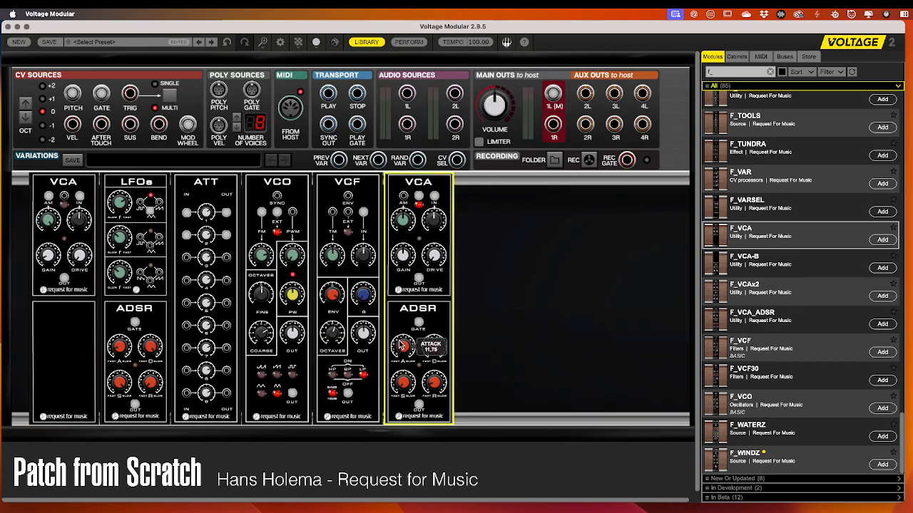
pyautogui.moveTo(400, 341); pyautogui.dragTo(403, 343)
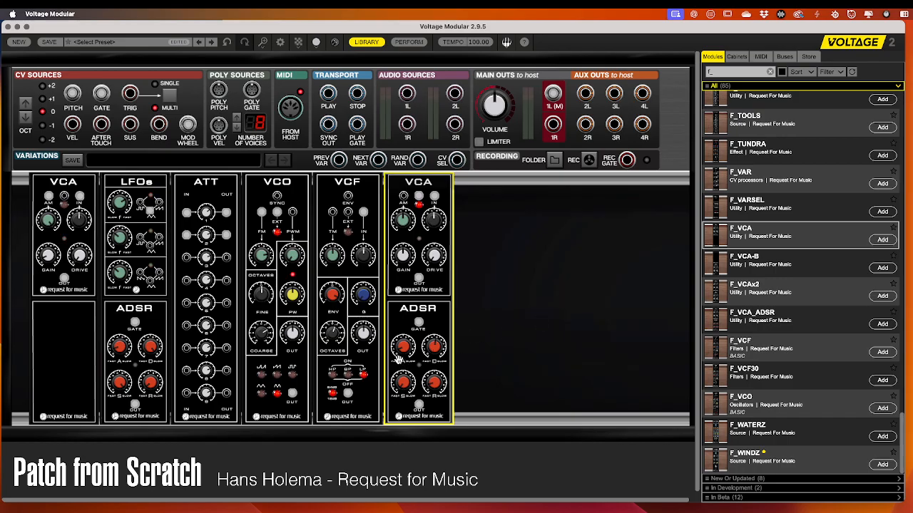
# - Add an F_NOISE module between the mod-wheel VCA and the LFOs
pyautogui.scroll(10, 855, 307)
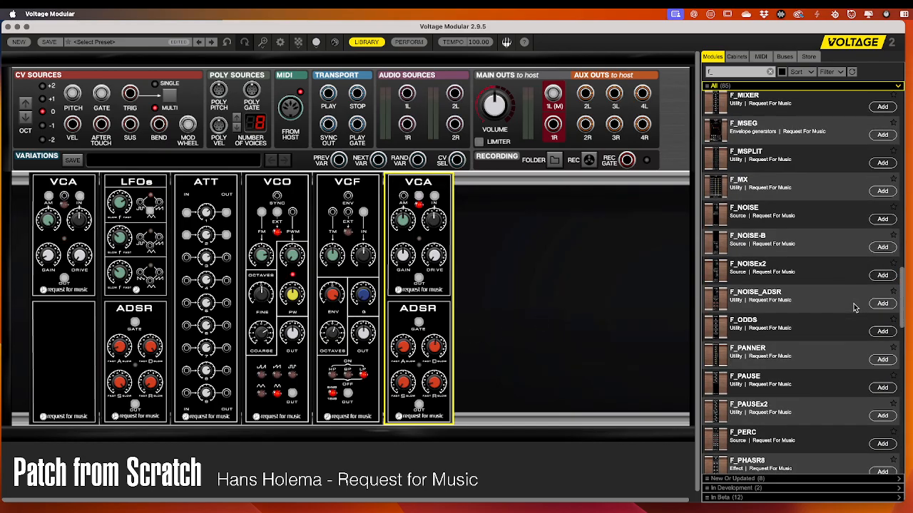
pyautogui.scroll(2, 855, 307)
pyautogui.scroll(2, 785, 332)
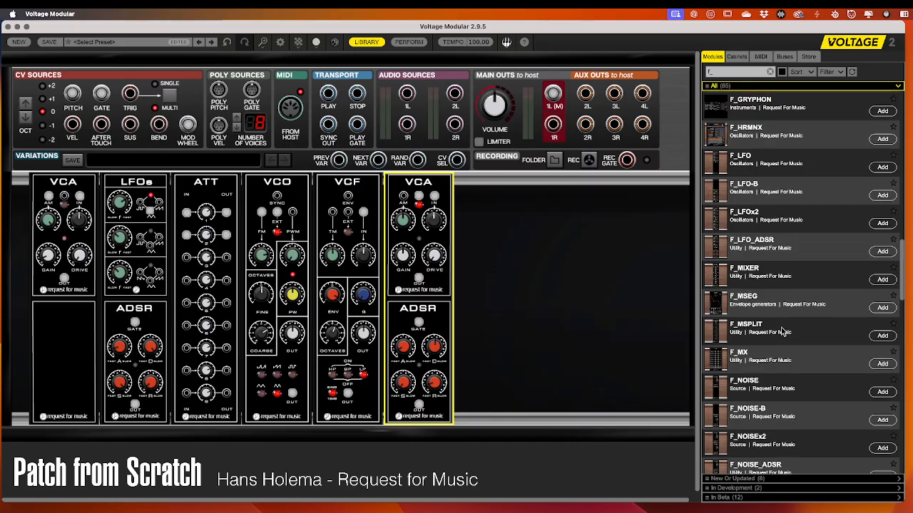
pyautogui.scroll(-3, 774, 337)
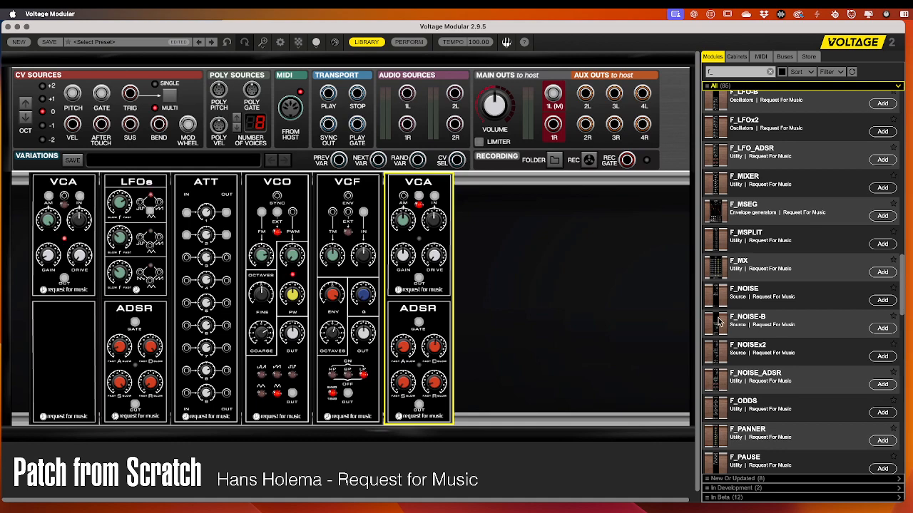
pyautogui.moveTo(723, 294); pyautogui.dragTo(164, 232)
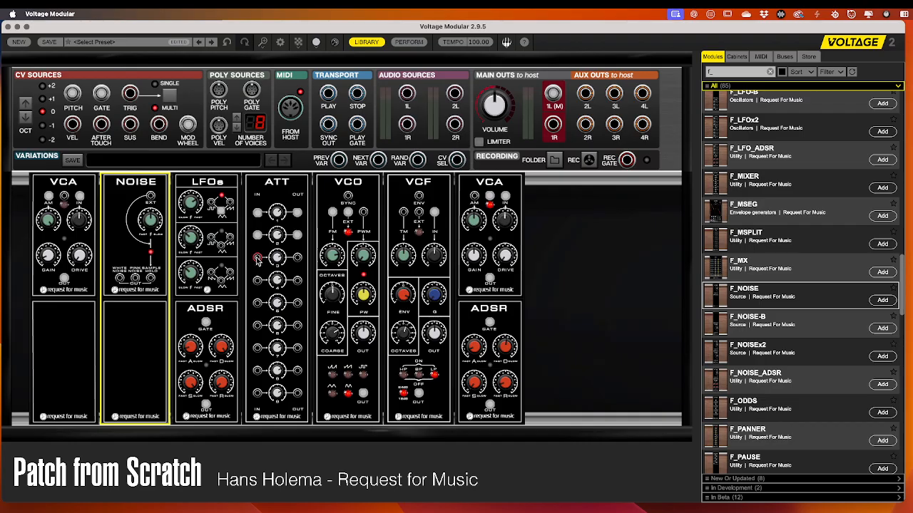
# - Patch the white noise output through ATT channel 3 into the VCF's input and adjust that channel's level
pyautogui.moveTo(259, 258); pyautogui.dragTo(120, 280)
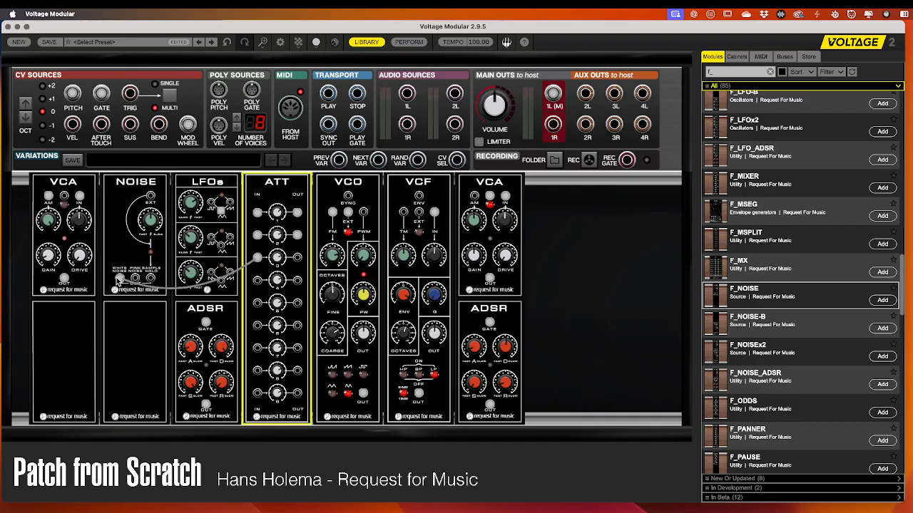
pyautogui.moveTo(300, 260); pyautogui.dragTo(436, 212)
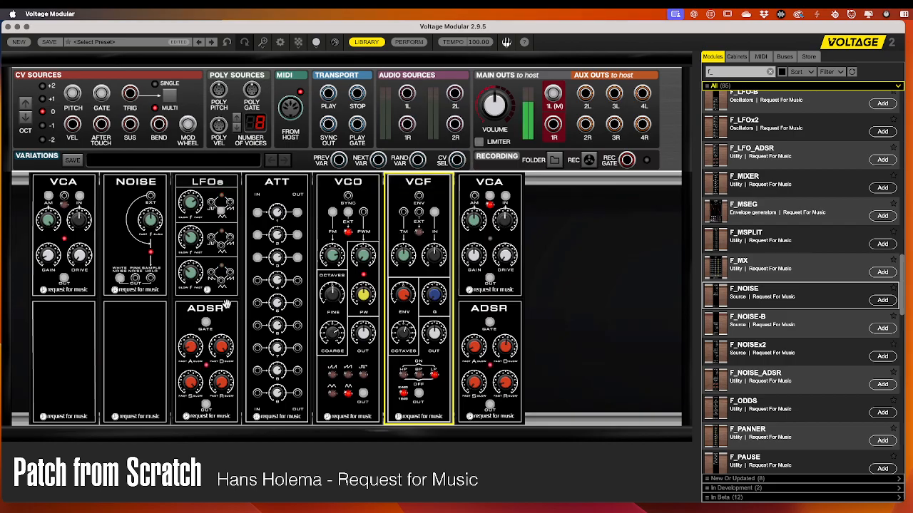
pyautogui.click(282, 261)
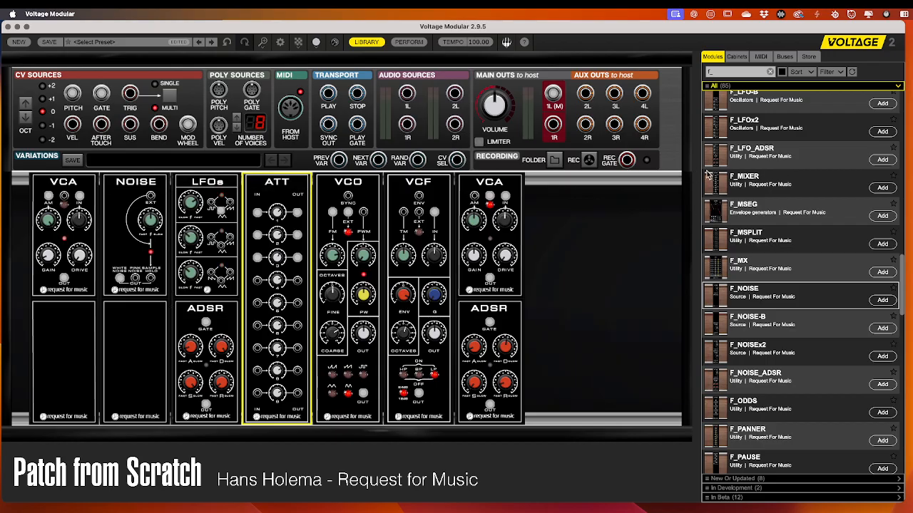
# - Add an F_VCA_ADSR module and arrange the modules ahead of ATT as NOISE, VCA/ADSR, LFOs/ADSR and mod-wheel VCA
pyautogui.scroll(-15, 713, 179)
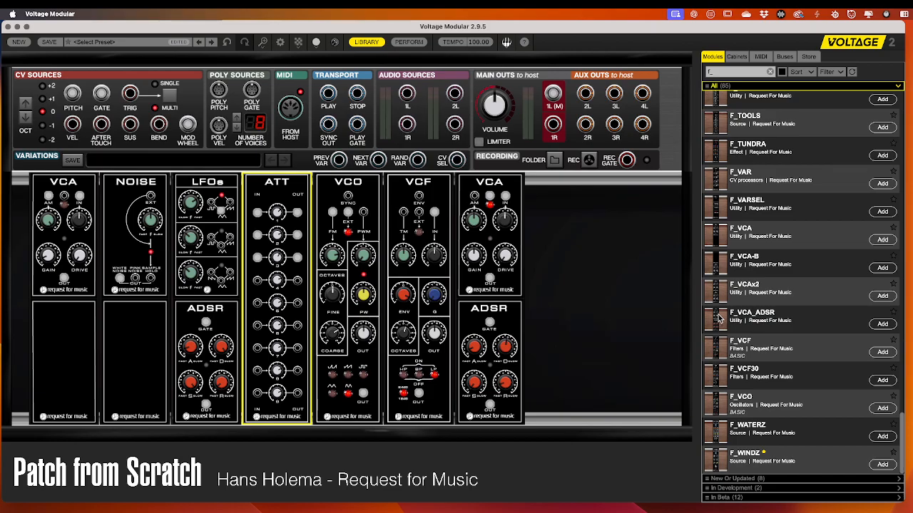
pyautogui.moveTo(719, 318); pyautogui.dragTo(29, 228)
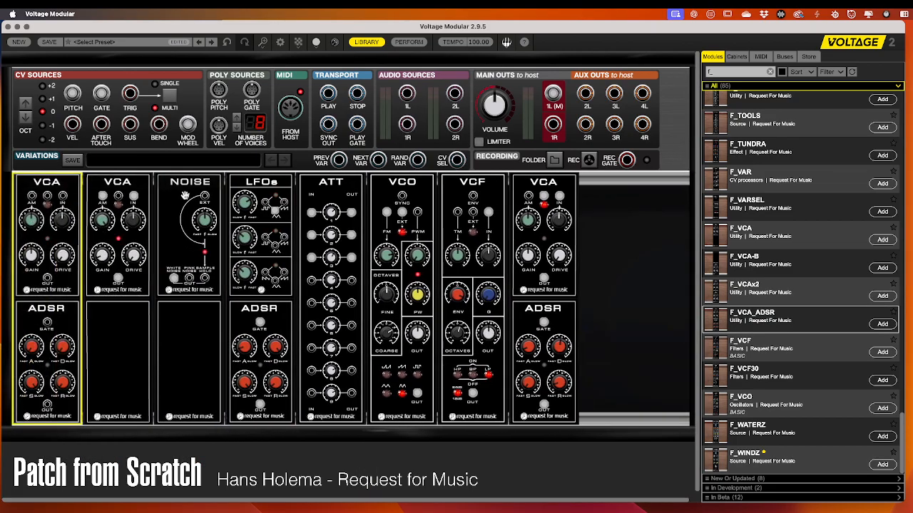
pyautogui.moveTo(184, 195); pyautogui.dragTo(43, 207)
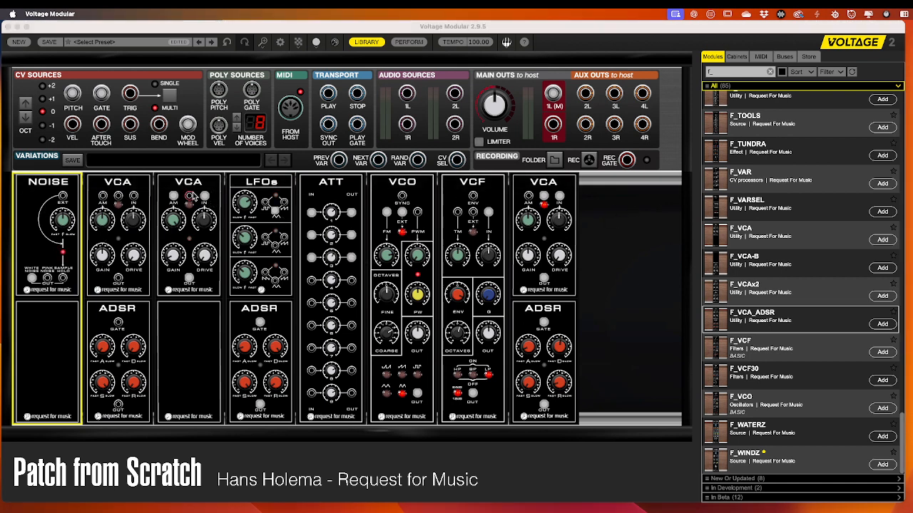
pyautogui.moveTo(245, 187); pyautogui.dragTo(173, 187)
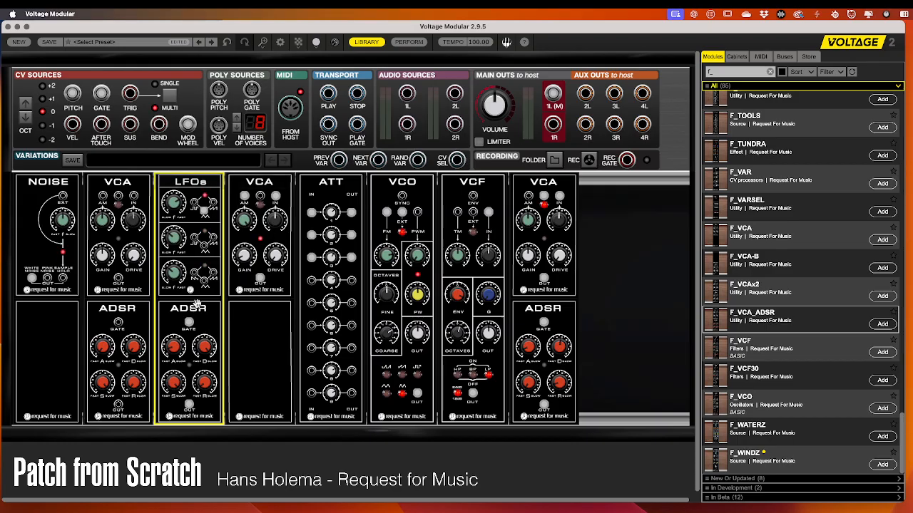
# - Reroute the white noise into the input of the VCA beside NOISE and patch that VCA's output into ATT channel 3
pyautogui.moveTo(189, 326)
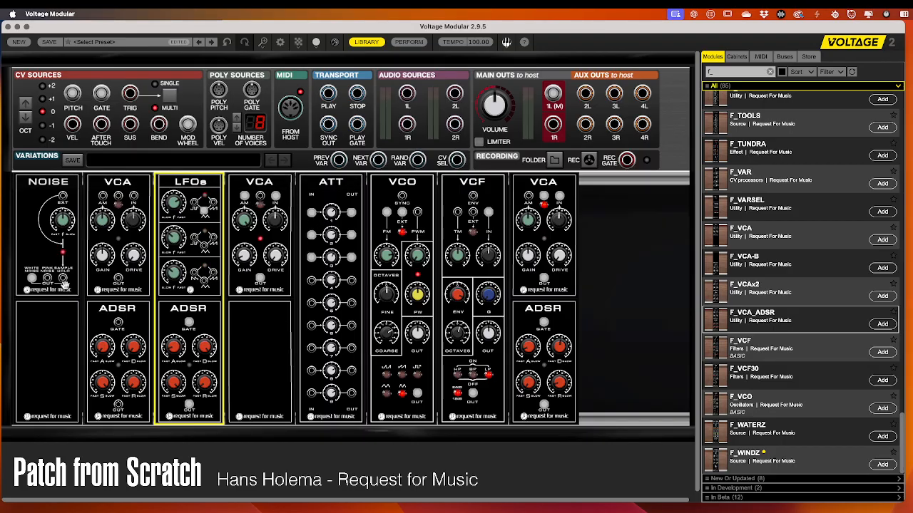
pyautogui.moveTo(34, 281)
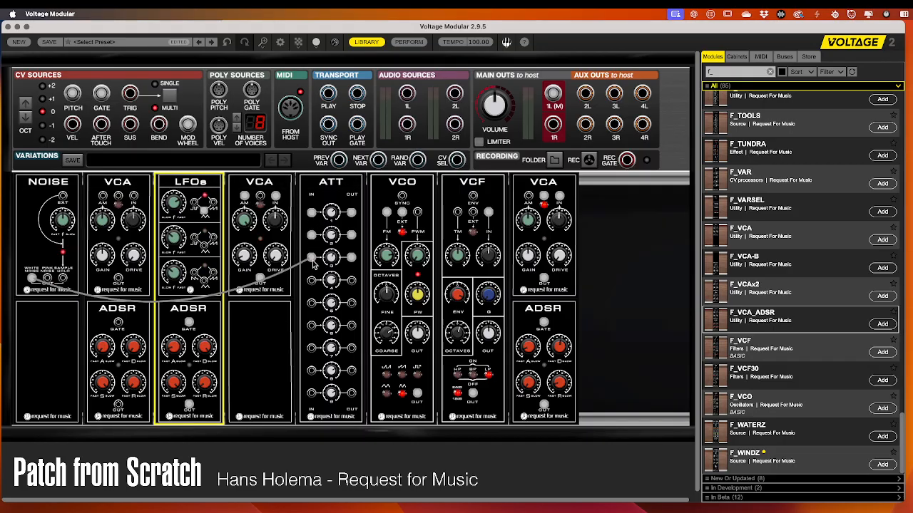
pyautogui.moveTo(312, 260); pyautogui.dragTo(133, 200)
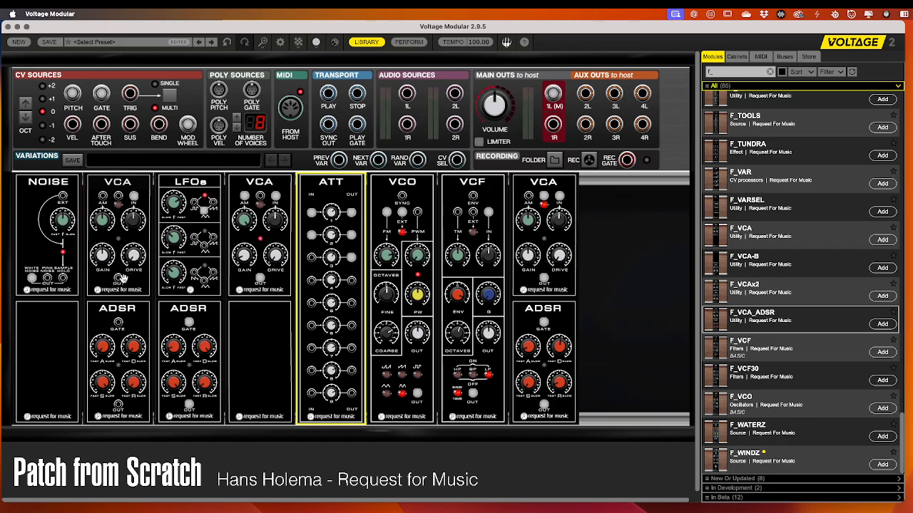
pyautogui.moveTo(119, 279); pyautogui.dragTo(314, 260)
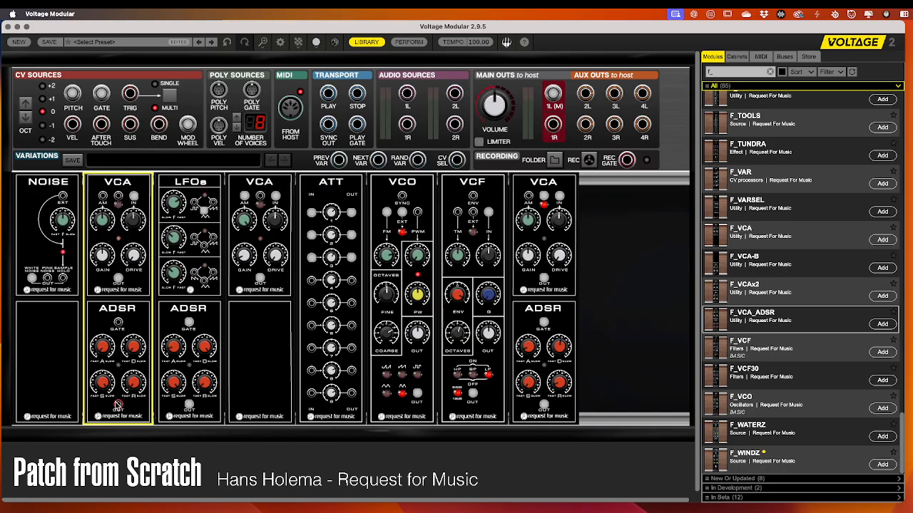
# - Connect the noise ADSR's gate, patch its output into the middle input of the VCA above and adjust the attack
pyautogui.moveTo(119, 404); pyautogui.dragTo(119, 196)
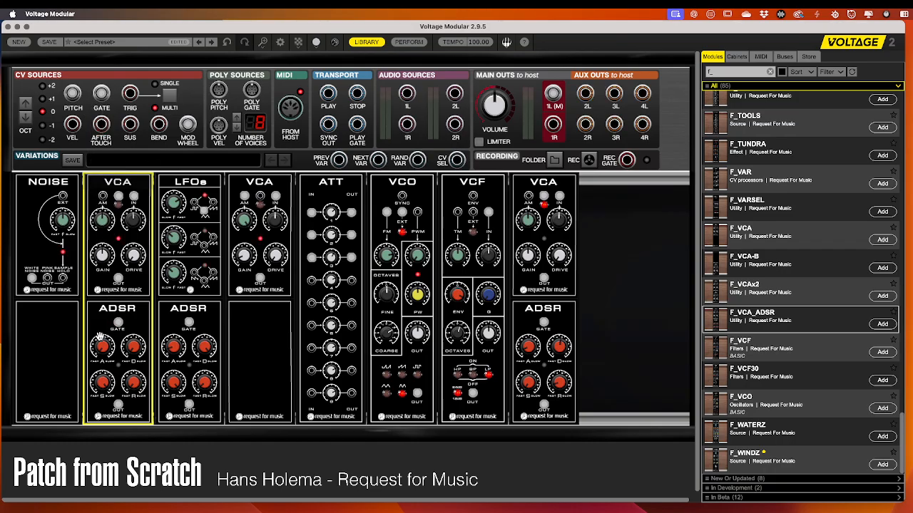
pyautogui.moveTo(105, 346); pyautogui.dragTo(108, 333)
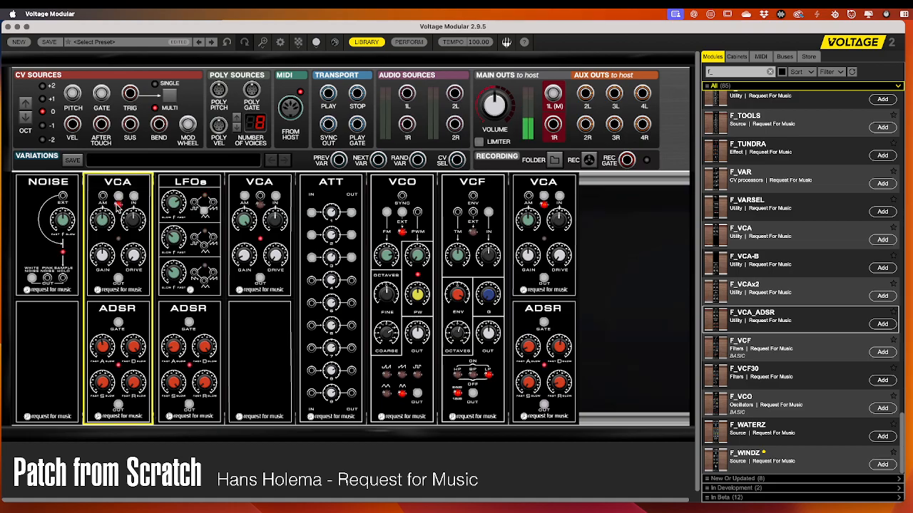
pyautogui.moveTo(108, 352)
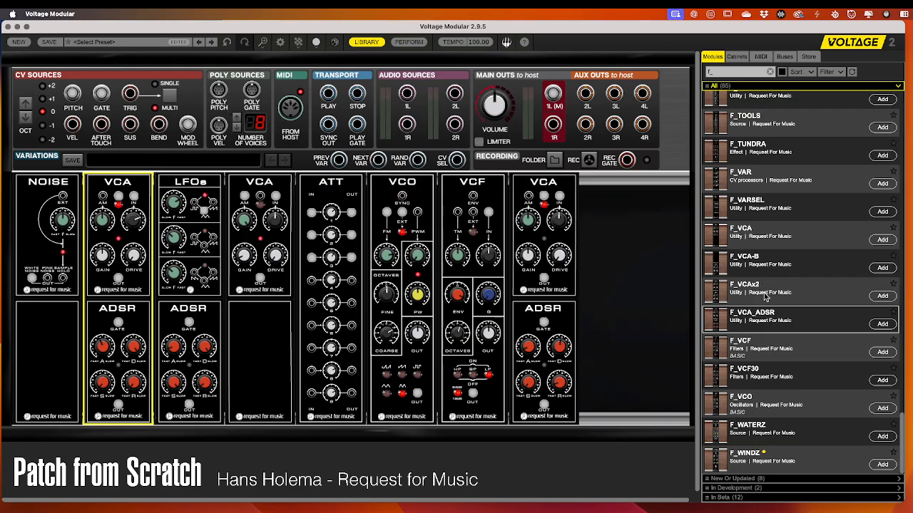
# - Add an F_REVERB module to the rack after the last VCA/ADSR module
pyautogui.scroll(7, 763, 300)
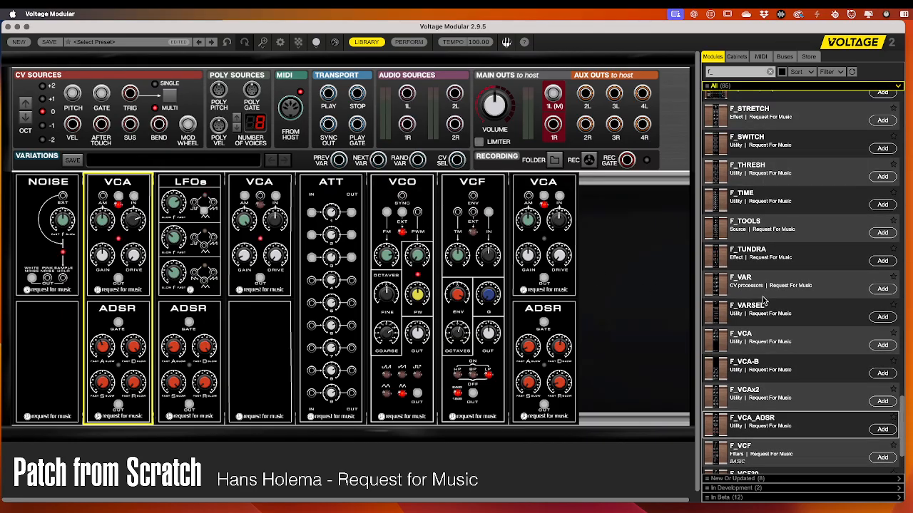
pyautogui.scroll(2, 763, 299)
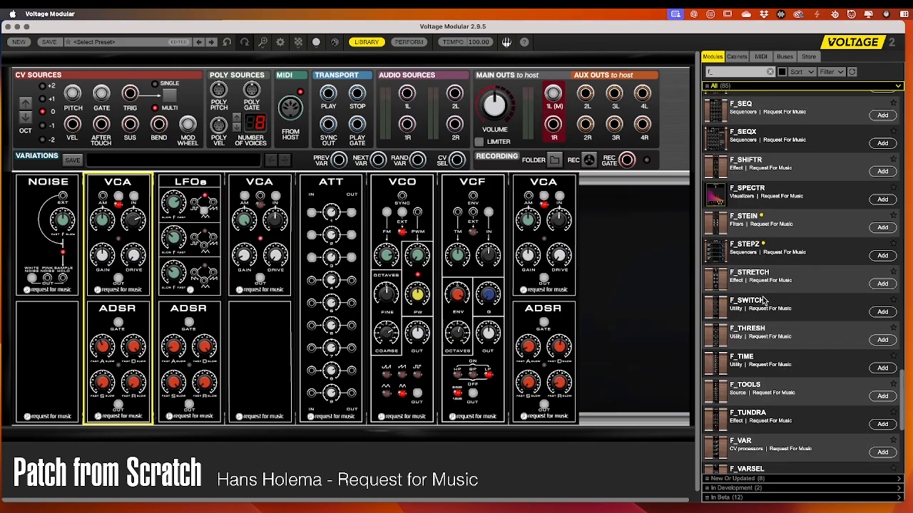
pyautogui.scroll(4, 742, 277)
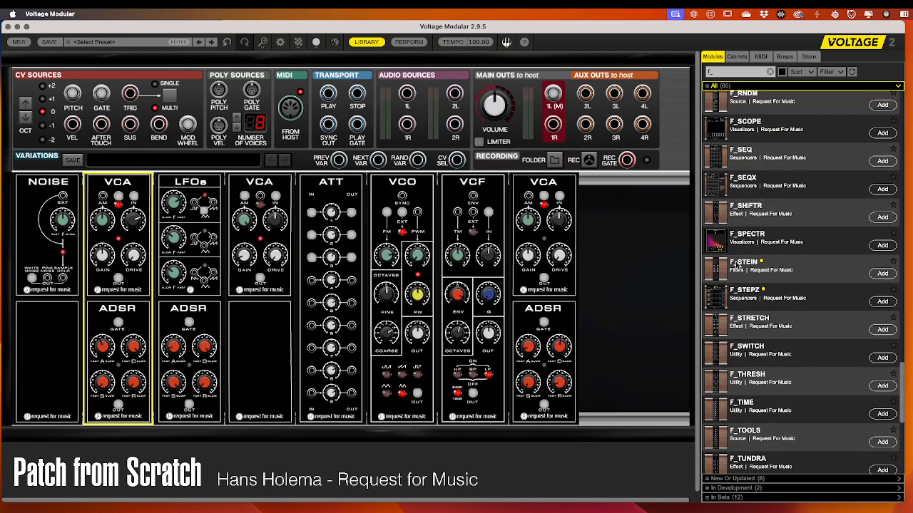
pyautogui.scroll(3, 737, 266)
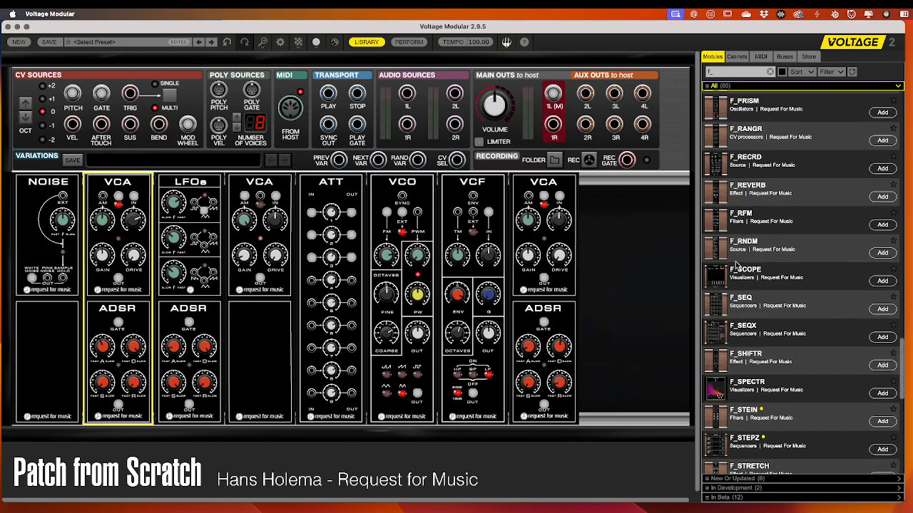
pyautogui.doubleClick(724, 191)
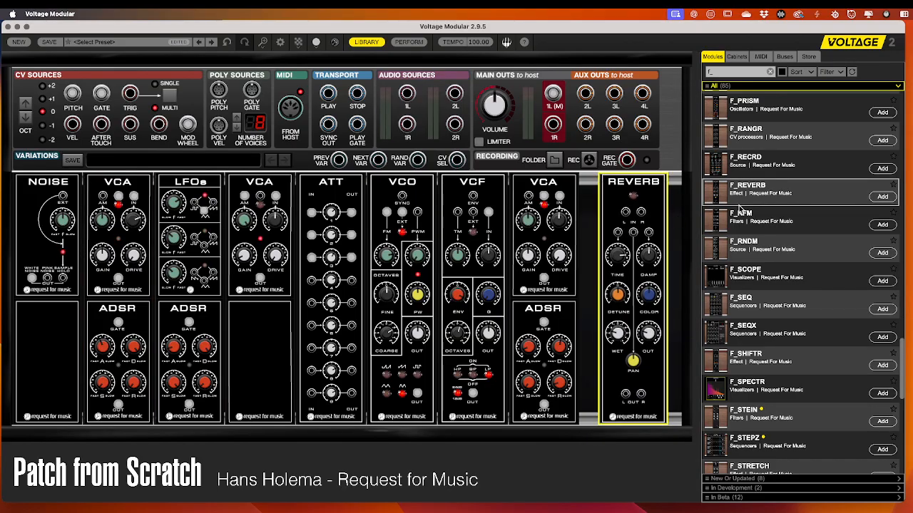
# - Add an F_DELAY module between the last VCA/ADSR and REVERB, and hide the module library
pyautogui.scroll(20, 739, 208)
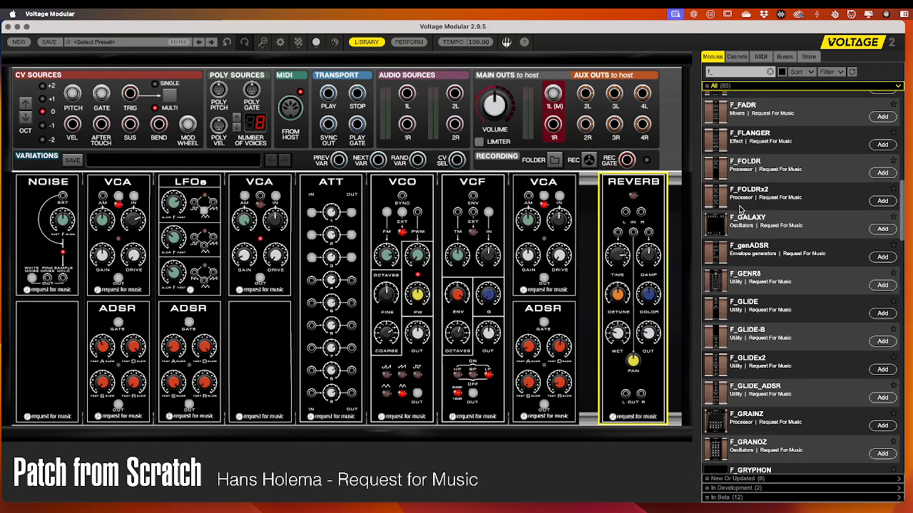
pyautogui.scroll(5, 738, 209)
pyautogui.doubleClick(723, 155)
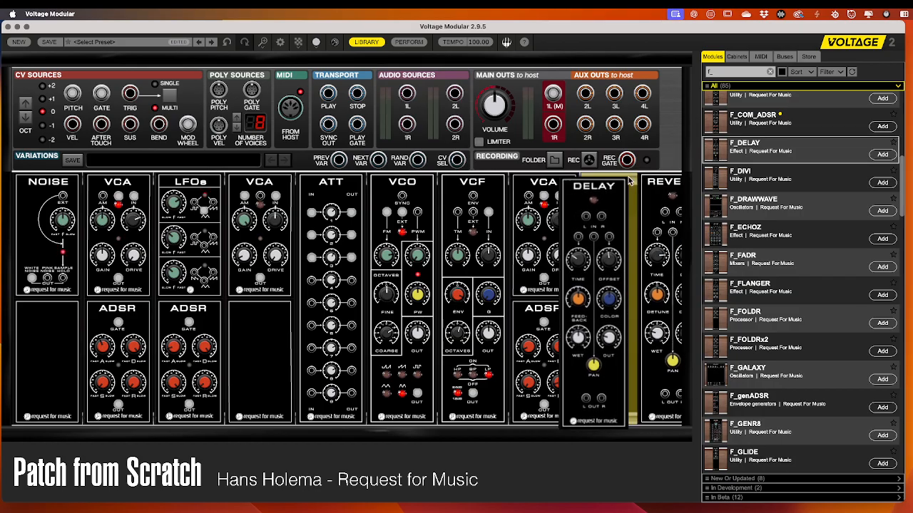
pyautogui.click(368, 43)
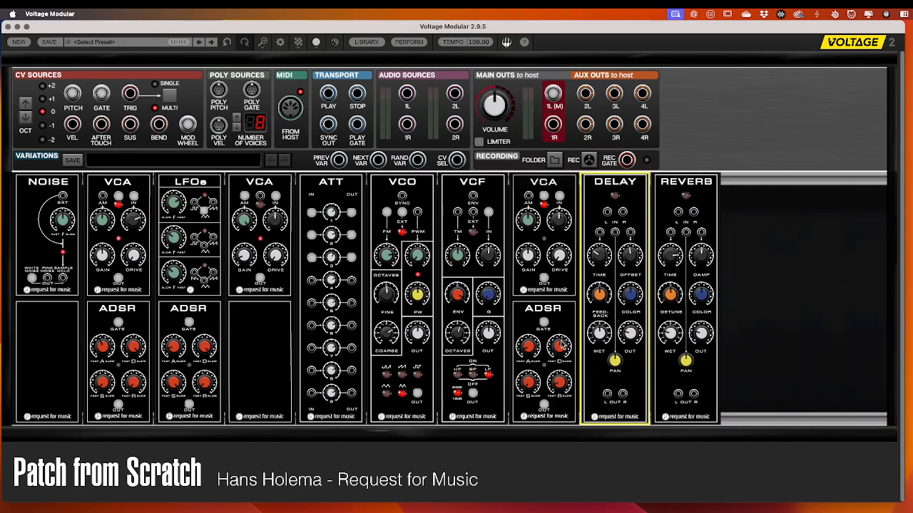
# - Move the main output cable to DELAY's left input, and patch DELAY in stereo through REVERB to main outs 1L and 1R
pyautogui.moveTo(554, 94); pyautogui.dragTo(604, 211)
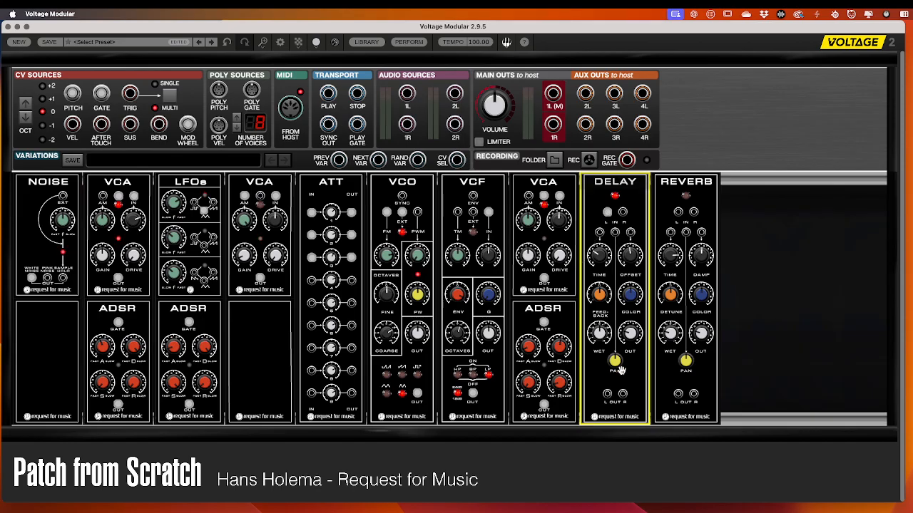
pyautogui.moveTo(606, 394); pyautogui.dragTo(694, 213)
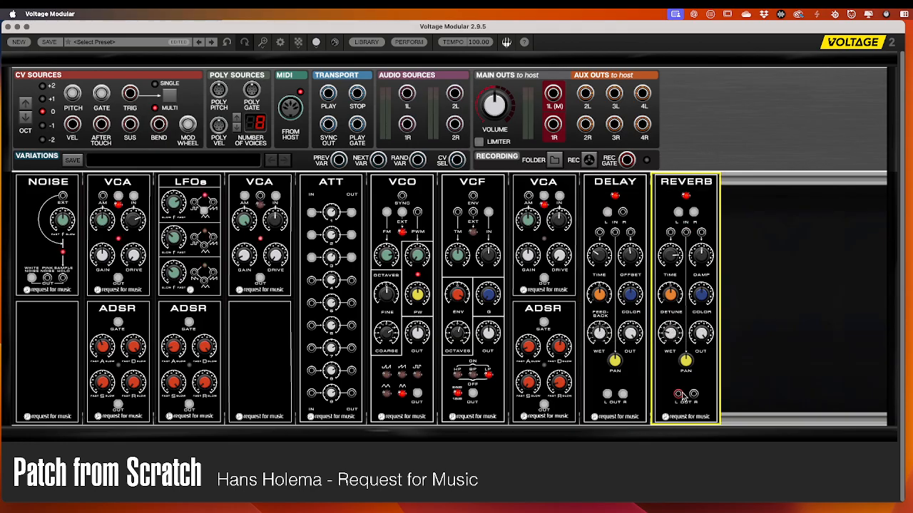
pyautogui.moveTo(678, 394); pyautogui.dragTo(554, 93)
pyautogui.moveTo(553, 125); pyautogui.dragTo(696, 397)
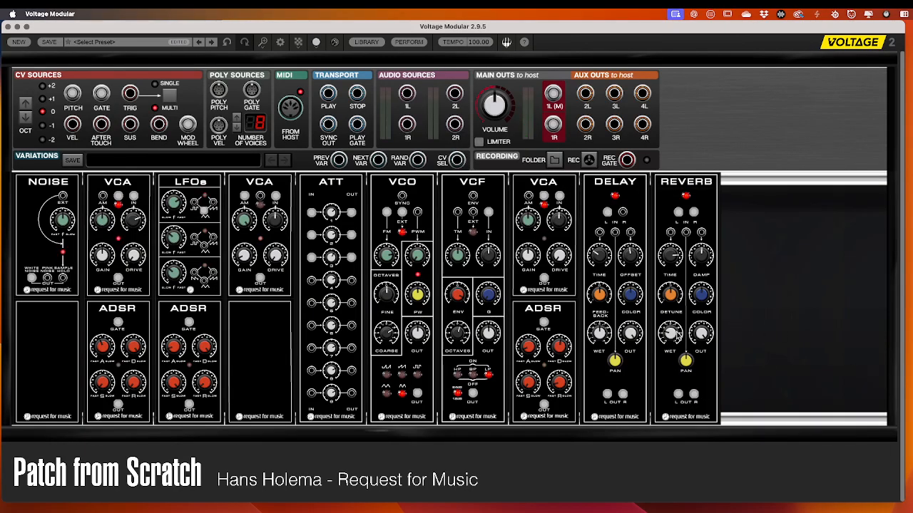
# - Lower REVERB's wet level, adjust DELAY's time and feedback, and set the delay wet level to 0.13
pyautogui.moveTo(676, 333); pyautogui.dragTo(677, 347)
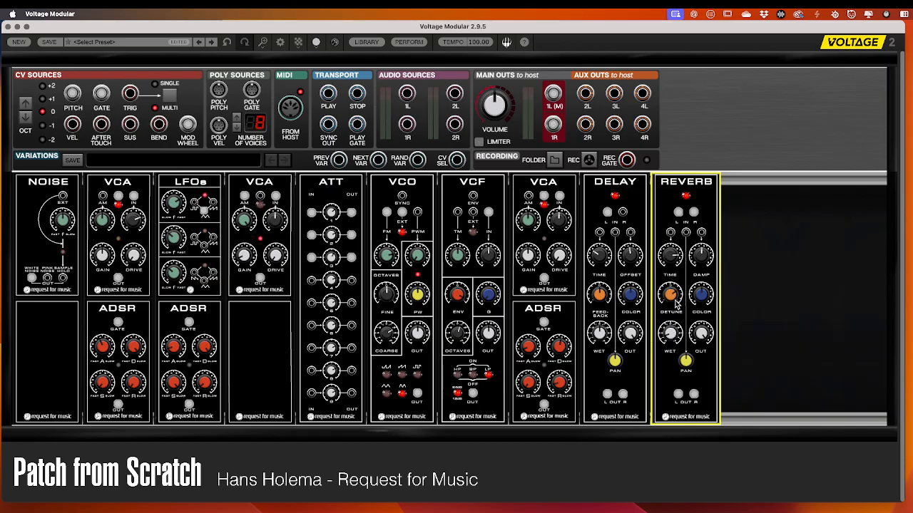
pyautogui.click(607, 334)
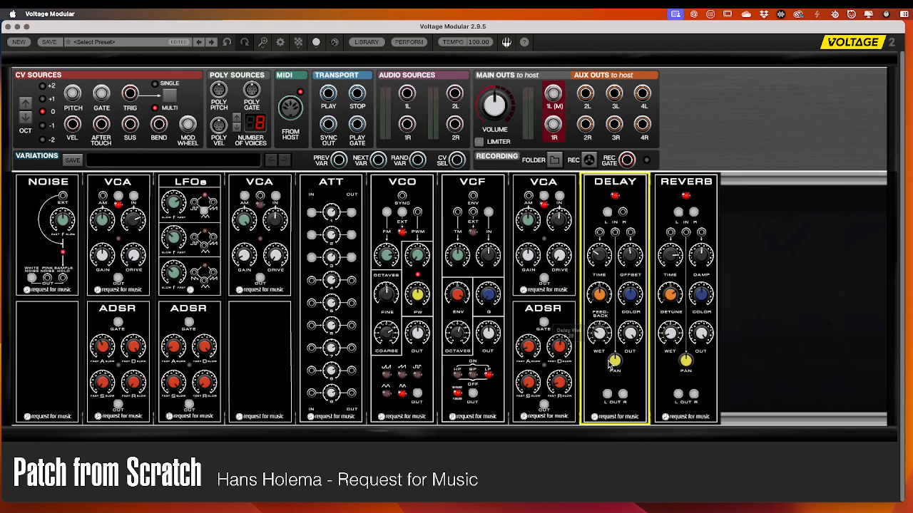
pyautogui.moveTo(602, 337); pyautogui.dragTo(601, 359)
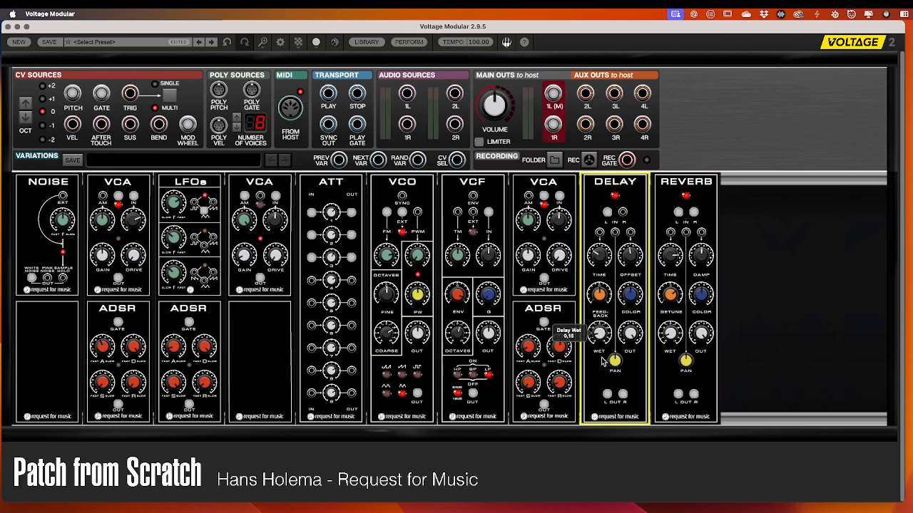
pyautogui.moveTo(601, 262); pyautogui.dragTo(602, 248)
pyautogui.moveTo(601, 297); pyautogui.dragTo(602, 278)
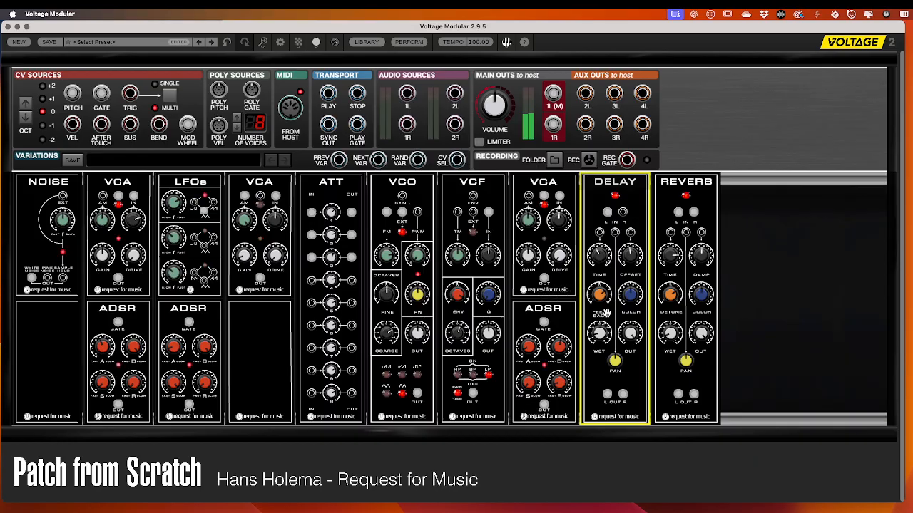
pyautogui.moveTo(601, 333); pyautogui.dragTo(603, 342)
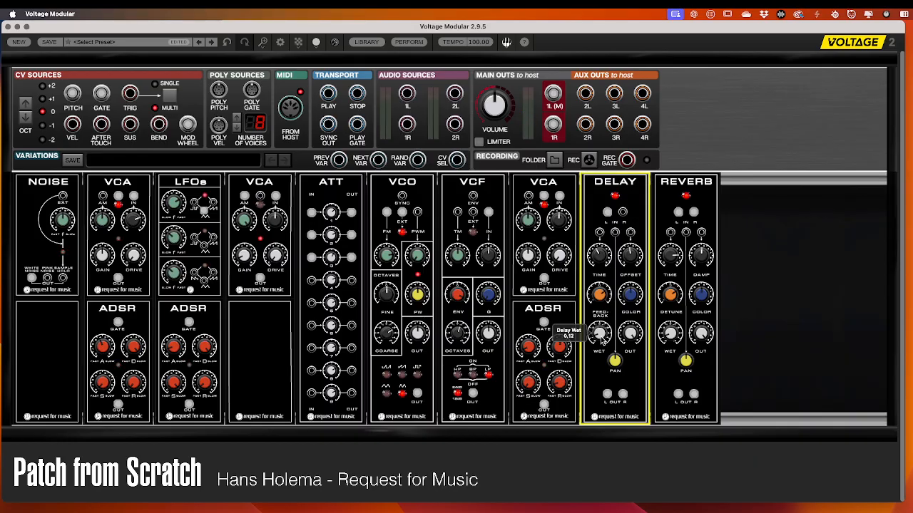
# - Set DELAY's wet level to 0.07, readjust its time and fine-tune REVERB's wet level
pyautogui.click(673, 336)
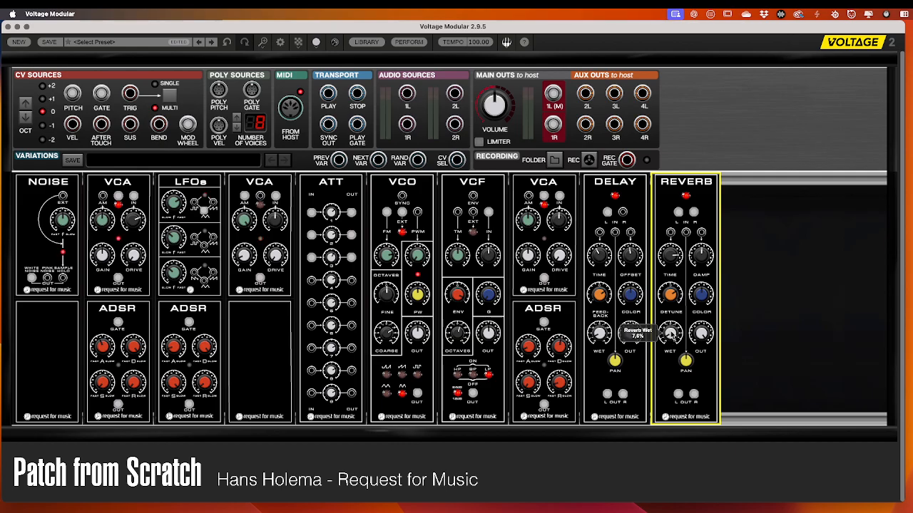
pyautogui.moveTo(672, 336)
pyautogui.click(601, 336)
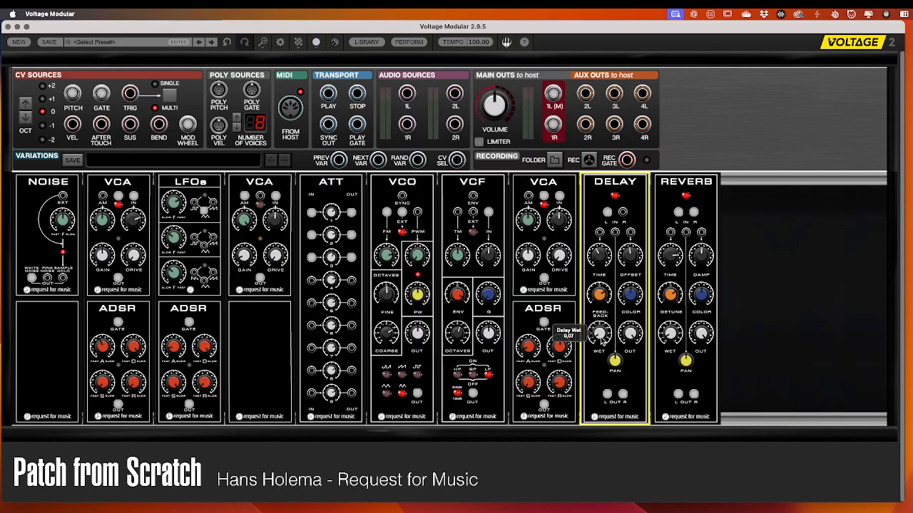
pyautogui.moveTo(601, 257); pyautogui.dragTo(599, 264)
pyautogui.click(665, 334)
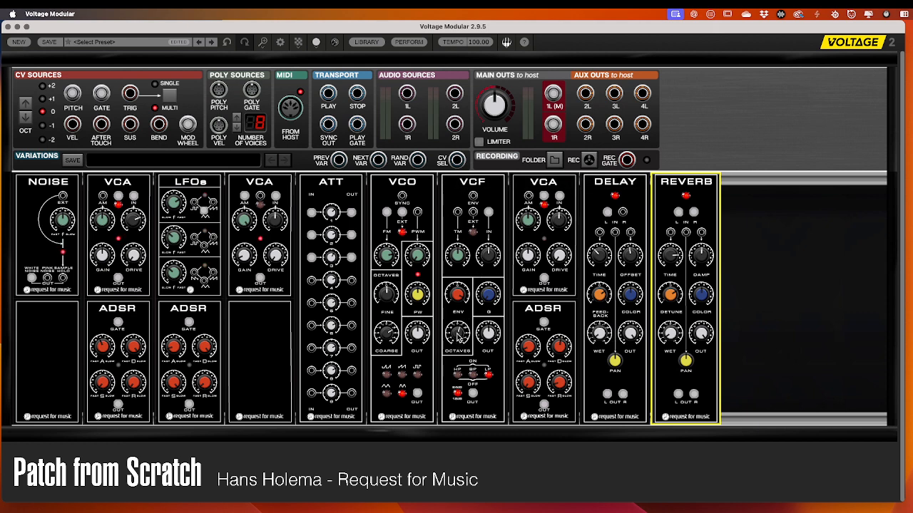
# - Switch the VCF's filter type to band-pass (BP)
pyautogui.moveTo(458, 334)
pyautogui.moveTo(69, 223)
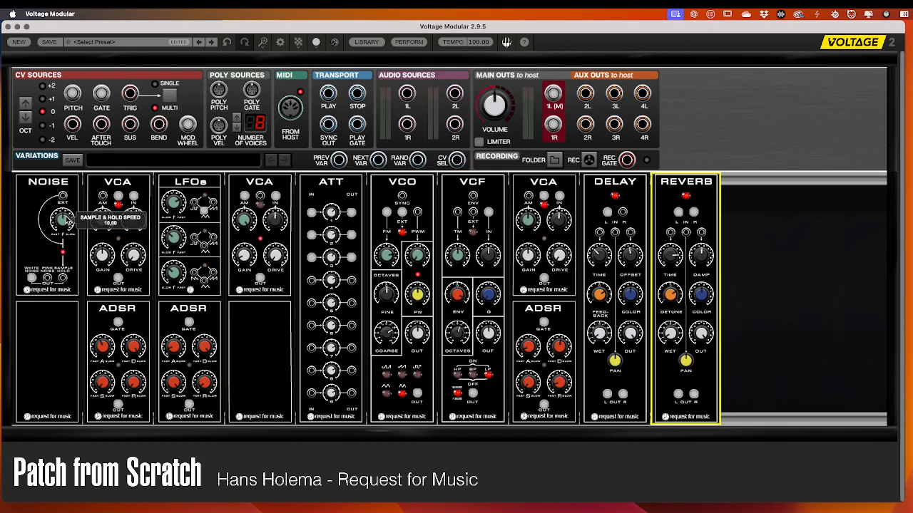
pyautogui.click(475, 376)
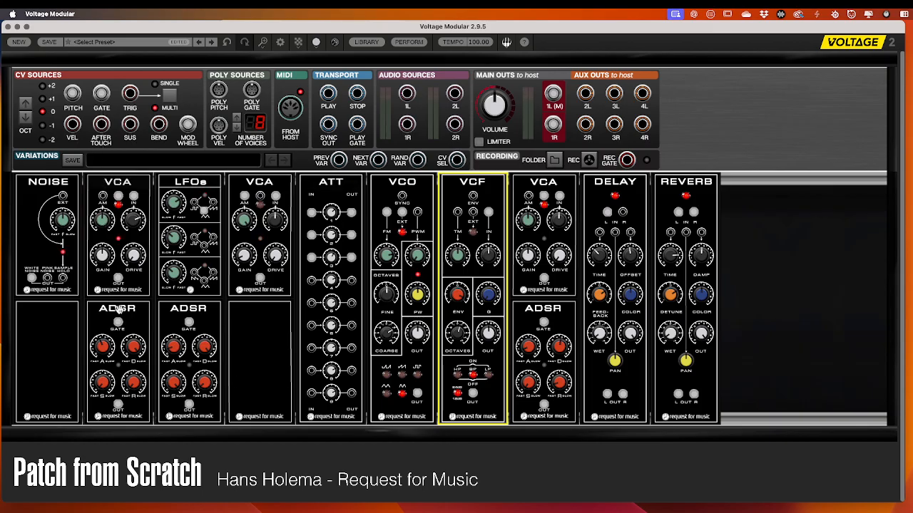
# - Adjust the noise ADSR's attack, release and sustain, and the decay of the ADSR below the output VCA
pyautogui.click(104, 348)
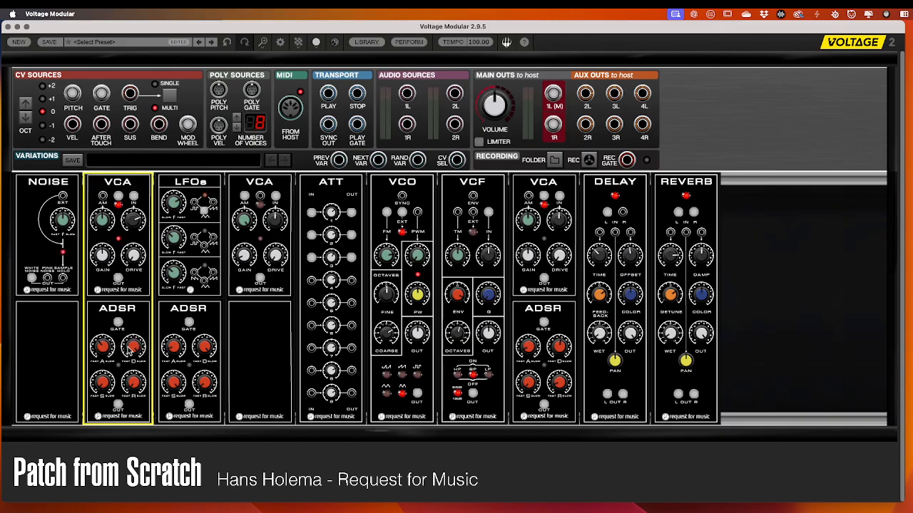
pyautogui.moveTo(133, 380); pyautogui.dragTo(151, 434)
pyautogui.moveTo(103, 385); pyautogui.dragTo(104, 349)
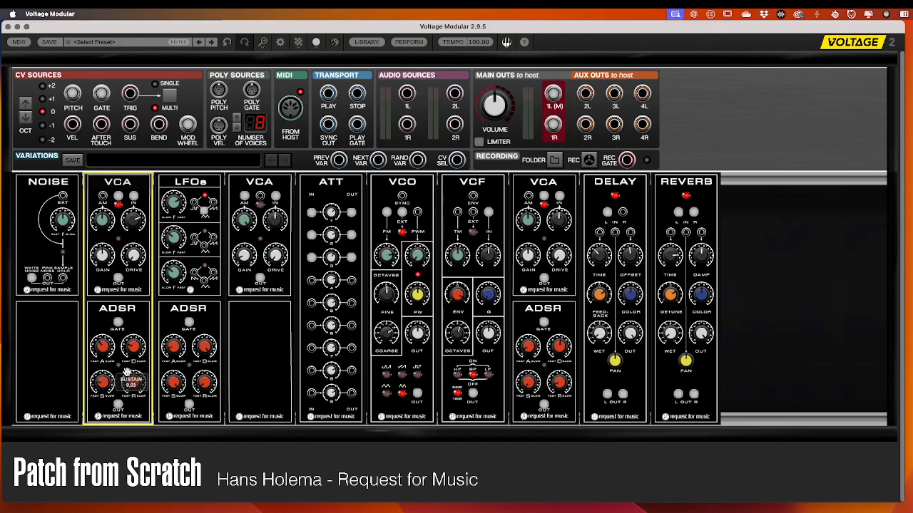
pyautogui.moveTo(105, 383); pyautogui.dragTo(110, 343)
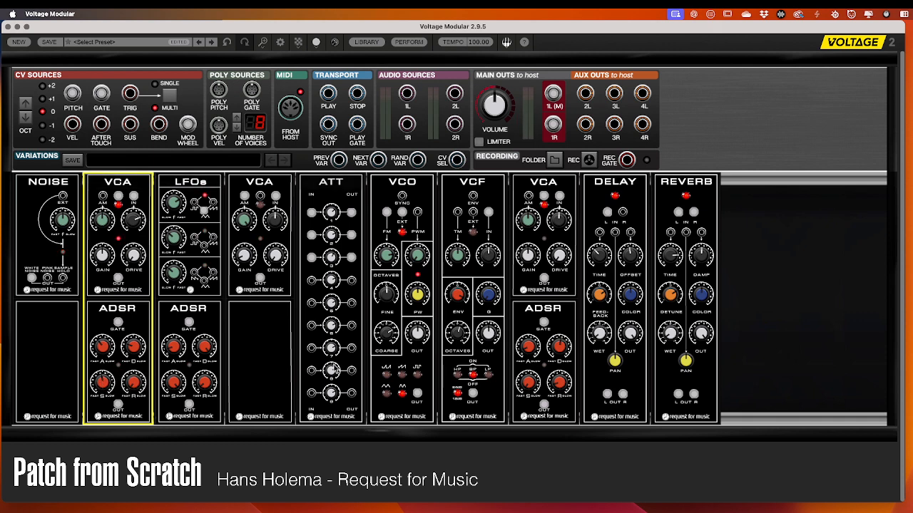
pyautogui.click(560, 347)
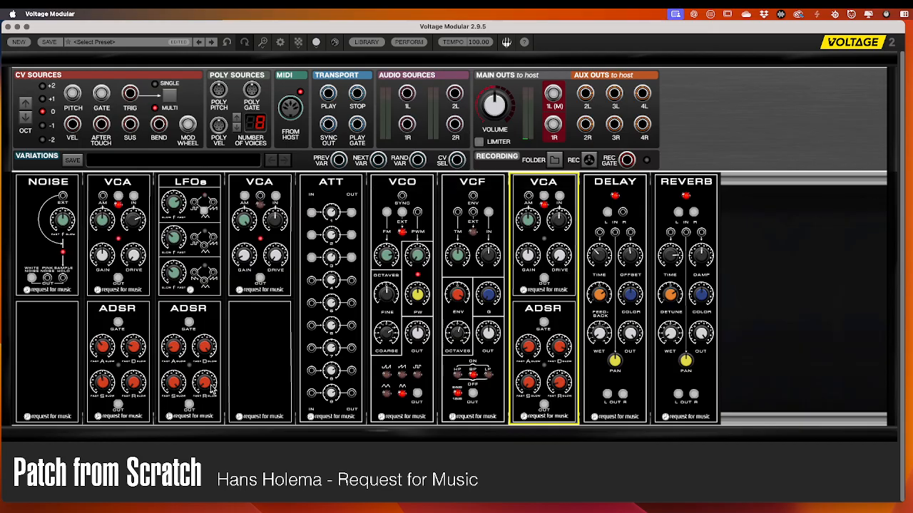
pyautogui.click(105, 384)
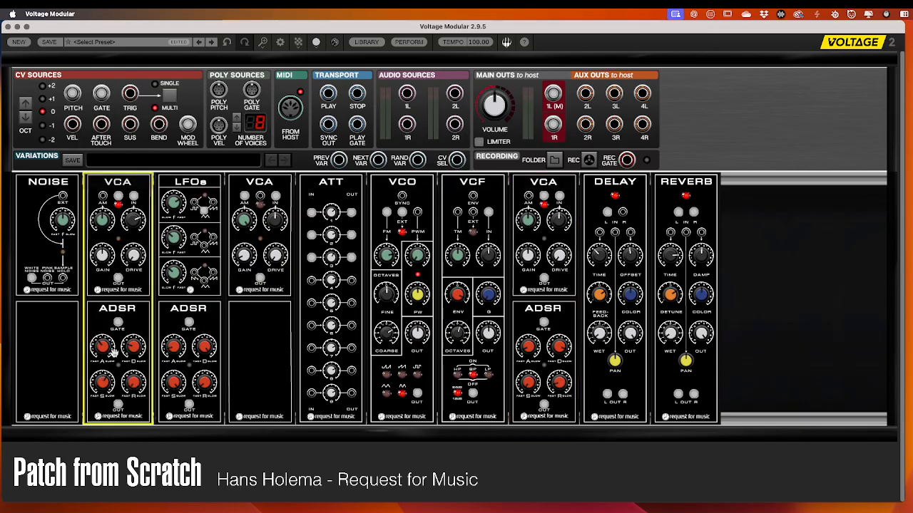